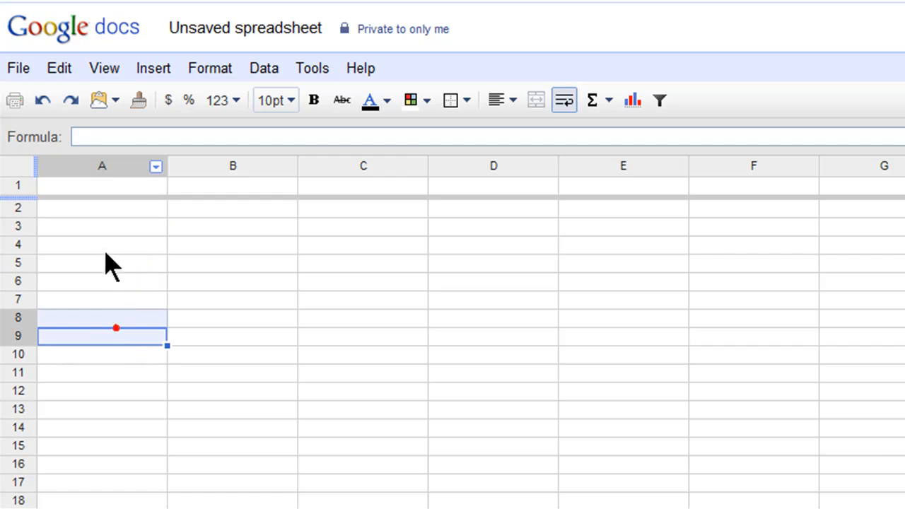
# Step: Remove the frozen header row so that row 1 scrolls with the rest of the sheet
pyautogui.click(91, 208)
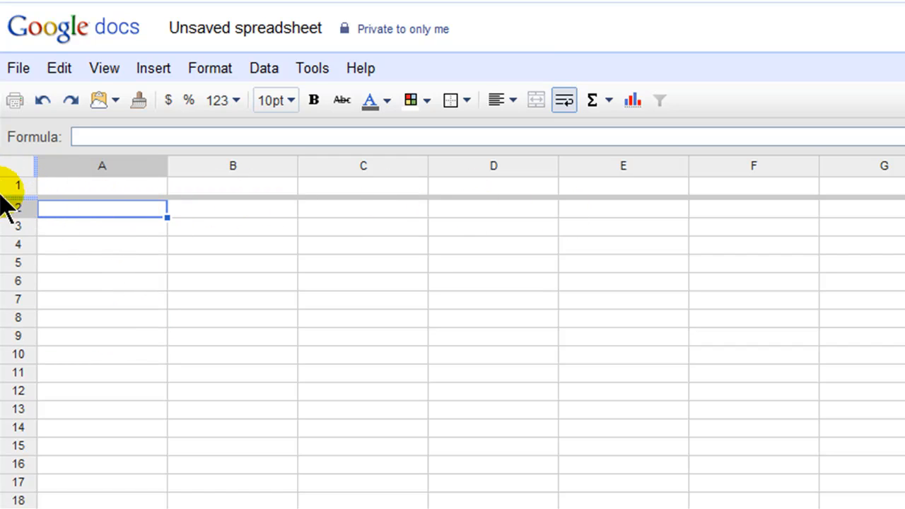
pyautogui.moveTo(9, 199); pyautogui.dragTo(10, 177)
pyautogui.click(123, 247)
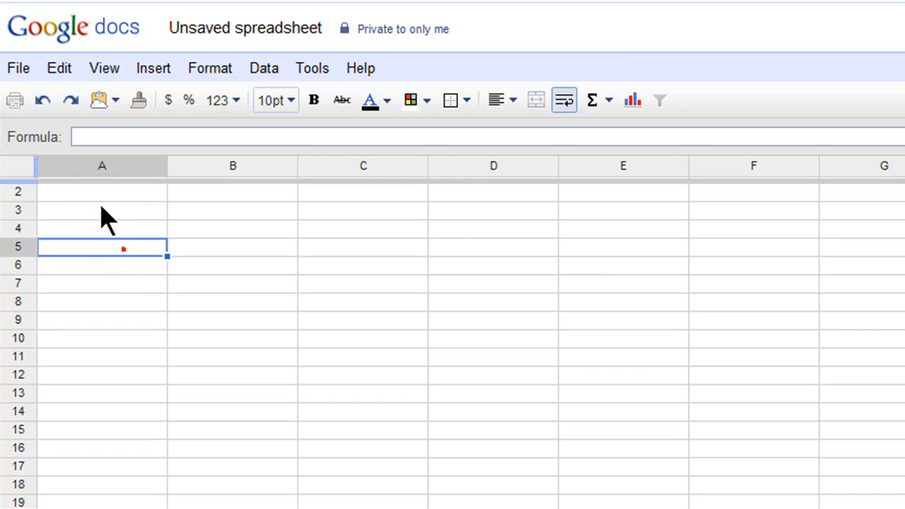
pyautogui.moveTo(122, 178); pyautogui.dragTo(119, 206)
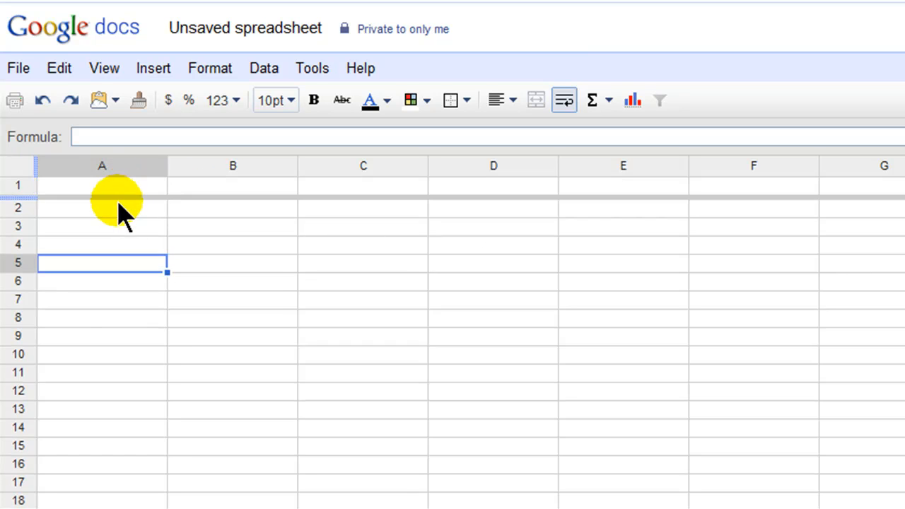
pyautogui.click(116, 206)
pyautogui.moveTo(18, 202); pyautogui.dragTo(18, 172)
pyautogui.click(129, 222)
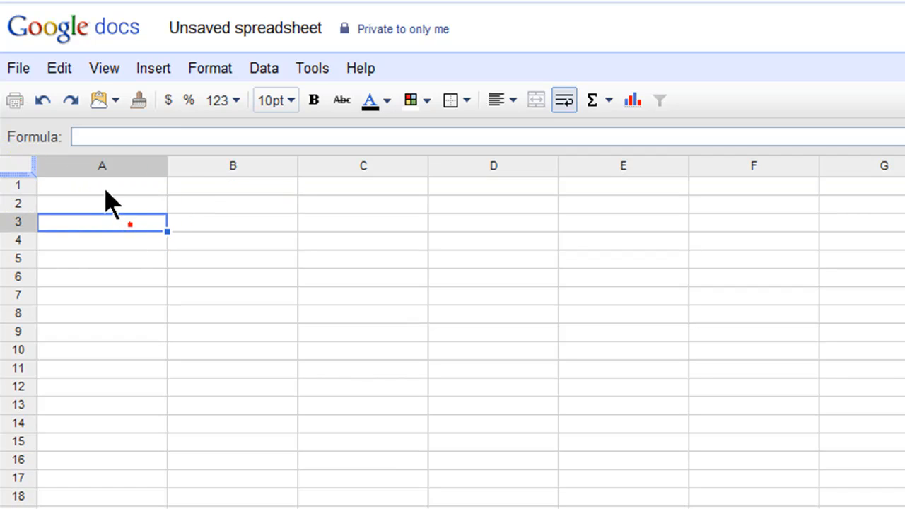
# Step: Enter the labels Loan Amount, Interest Rate, Number of Years and Payments per Year in cells A1 through A4
pyautogui.click(106, 186)
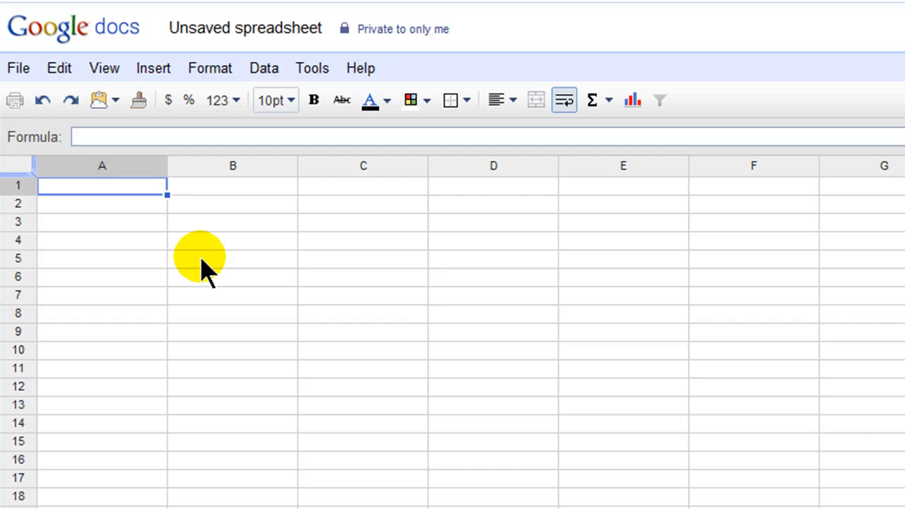
pyautogui.write('Loan Amoun')
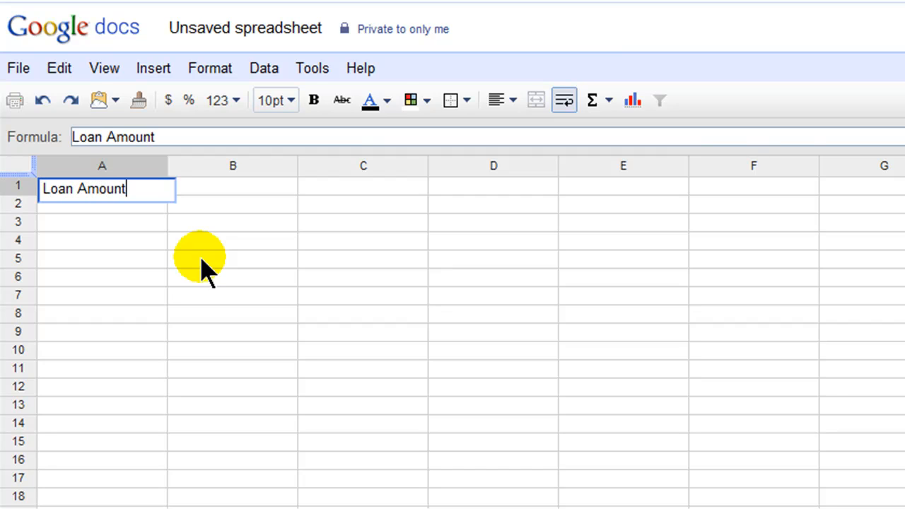
pyautogui.write('t')
pyautogui.press('Return')
pyautogui.write('Interest Rate')
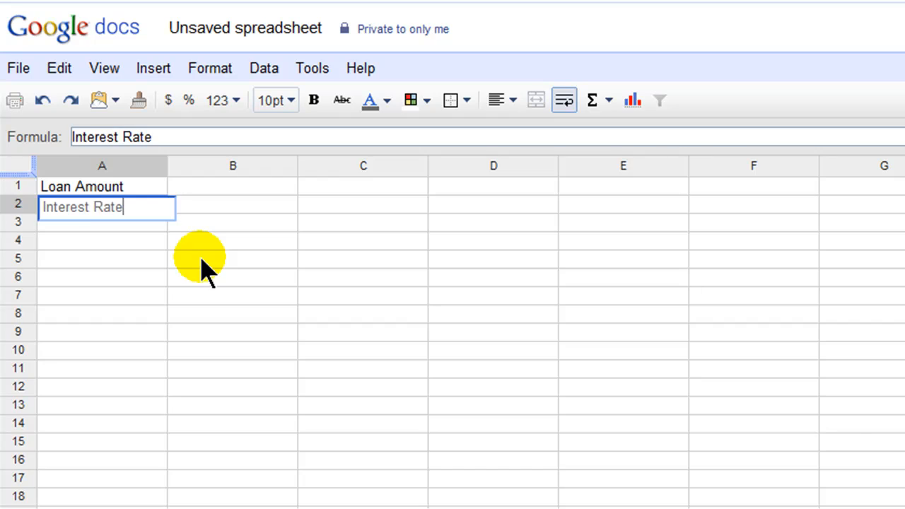
pyautogui.press('Return')
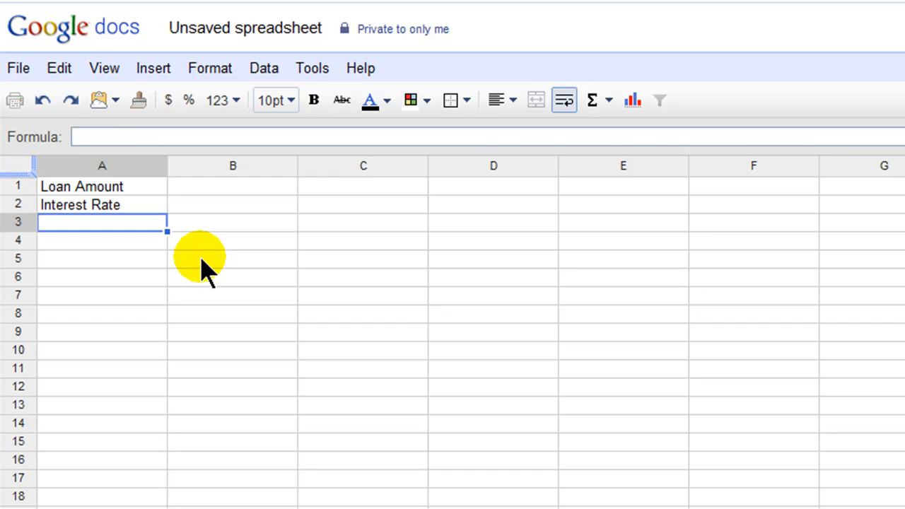
pyautogui.write('Number of Years')
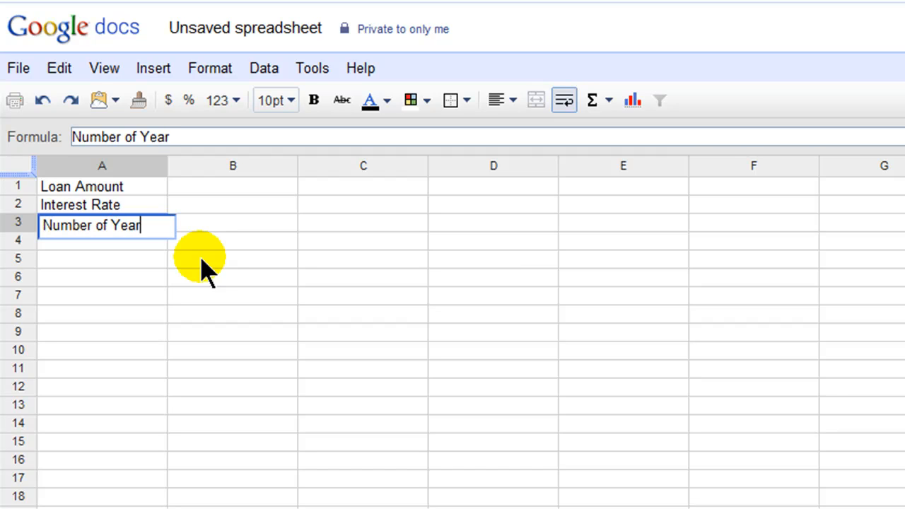
pyautogui.press('Return')
pyautogui.write('Pay')
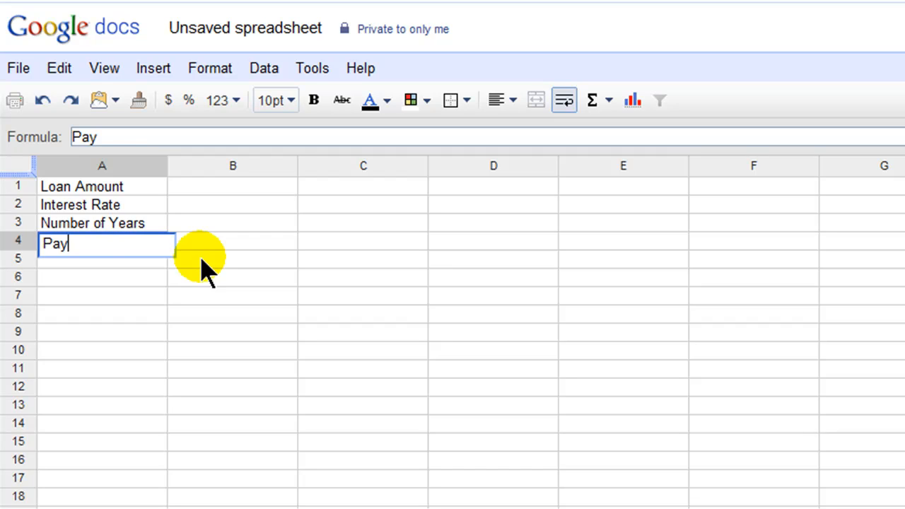
pyautogui.write('ments per Year')
pyautogui.press('Return')
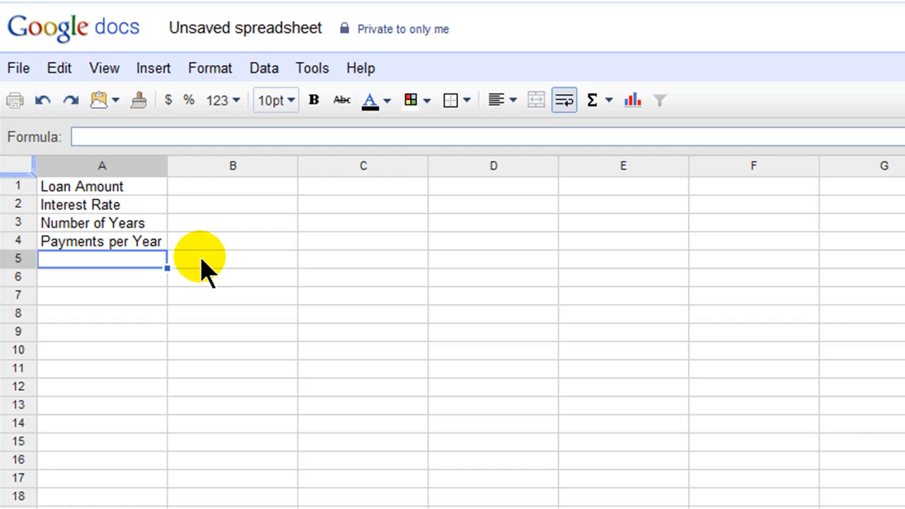
# Step: Enter the label Payment in cell A5 and widen column A slightly
pyautogui.write('Mont')
pyautogui.press('BackSpace')
pyautogui.press('BackSpace')
pyautogui.press('BackSpace')
pyautogui.press('BackSpace')
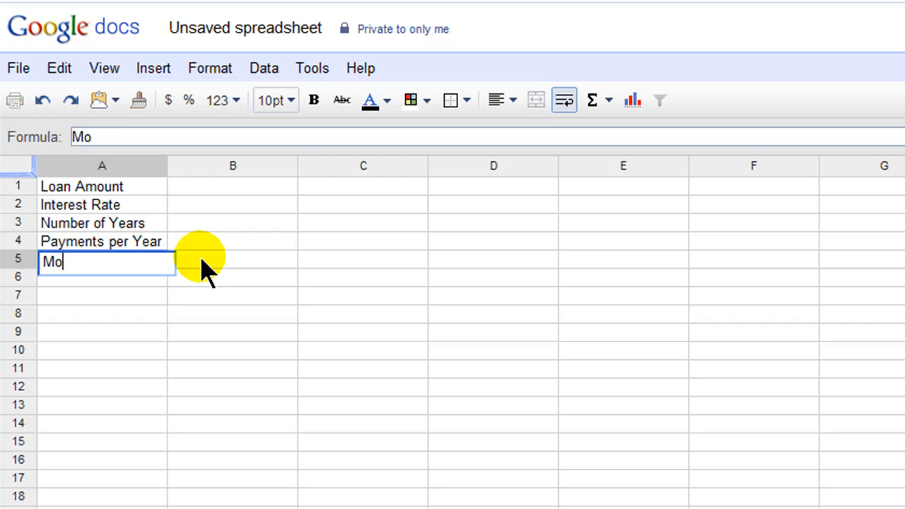
pyautogui.write('Pay')
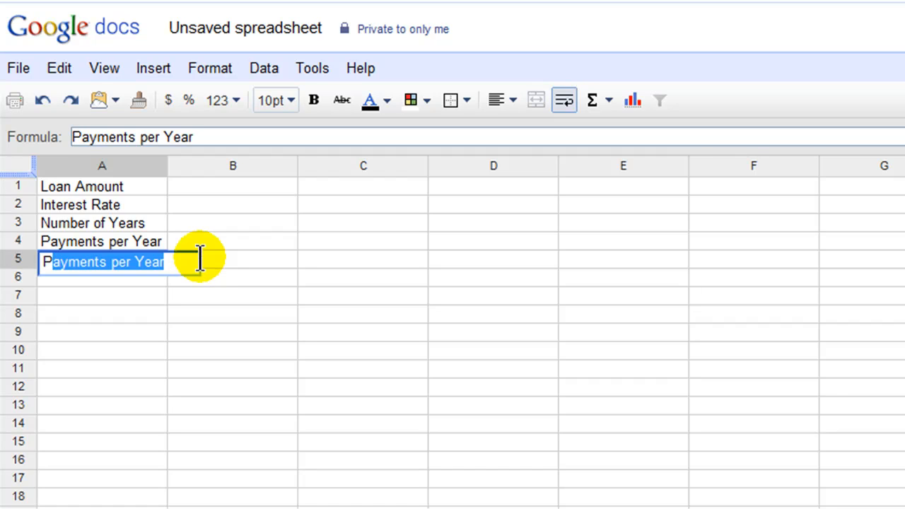
pyautogui.press('Delete')
pyautogui.write('ment')
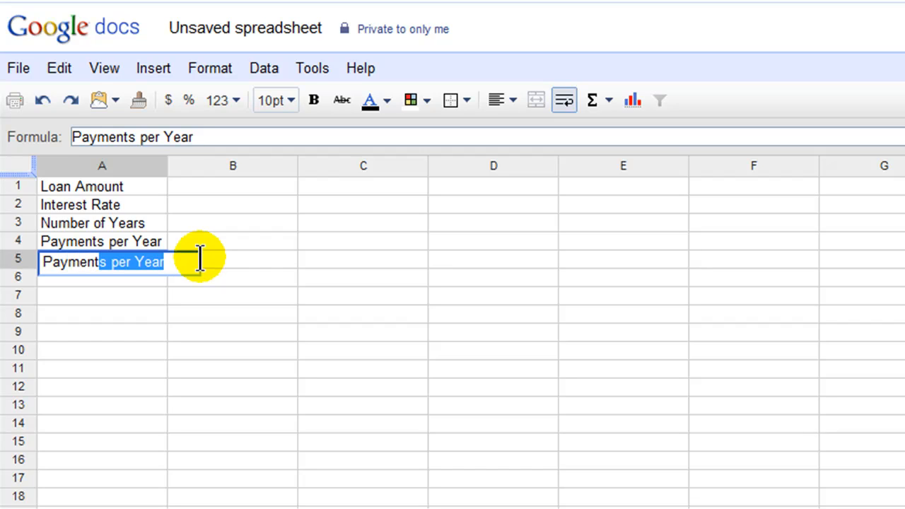
pyautogui.press('Delete')
pyautogui.press('Return')
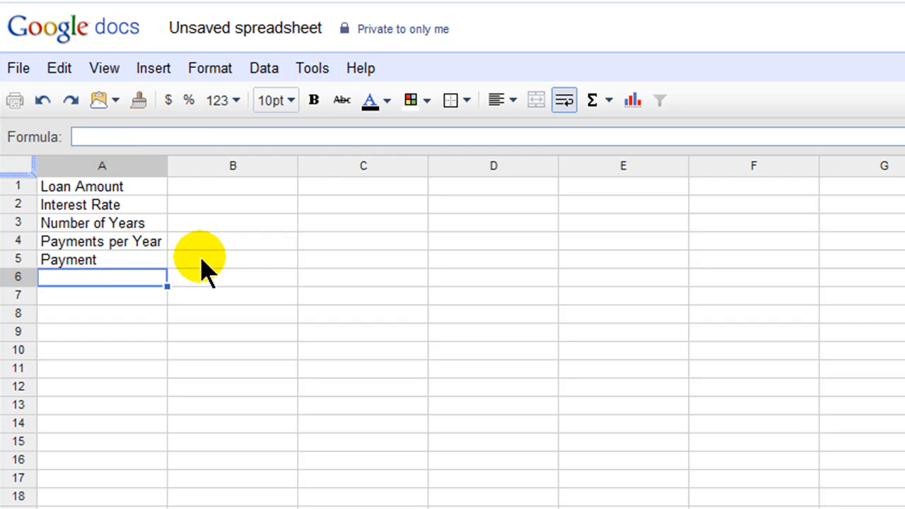
pyautogui.moveTo(166, 165); pyautogui.dragTo(176, 164)
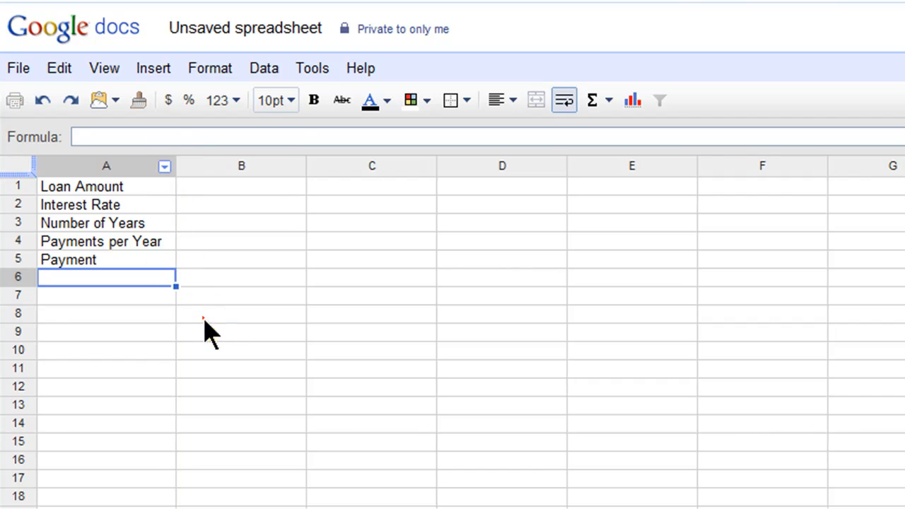
pyautogui.click(203, 315)
# Step: Enter a loan amount of 10000, an interest rate of 7.9%, 4 years and 12 payments per year in cells B1 through B4
pyautogui.click(217, 186)
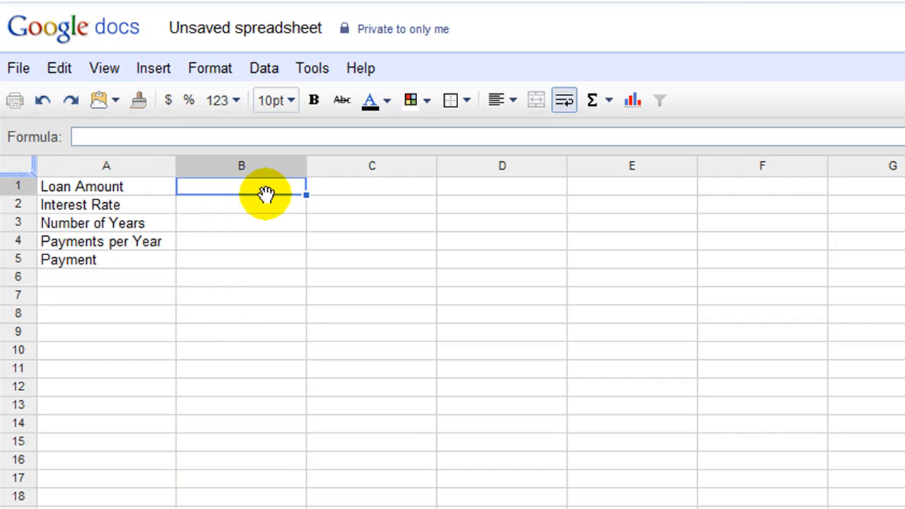
pyautogui.write('10000')
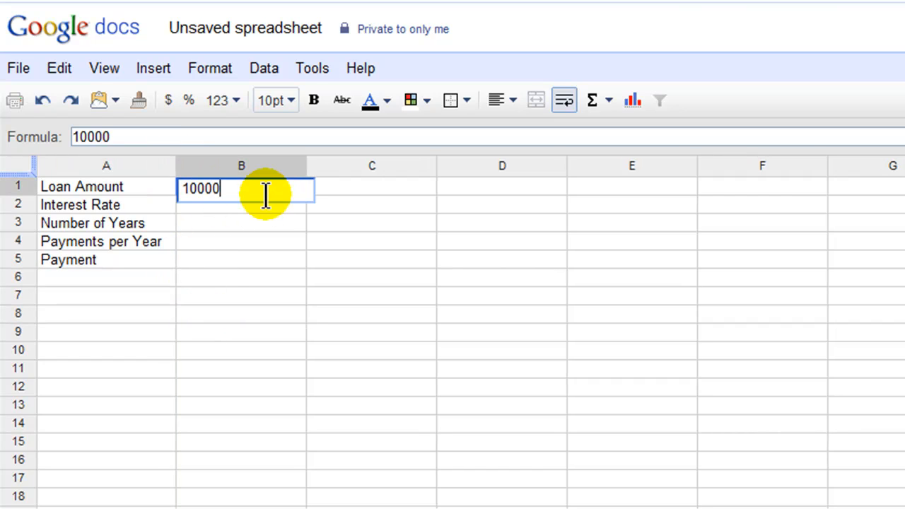
pyautogui.press('Return')
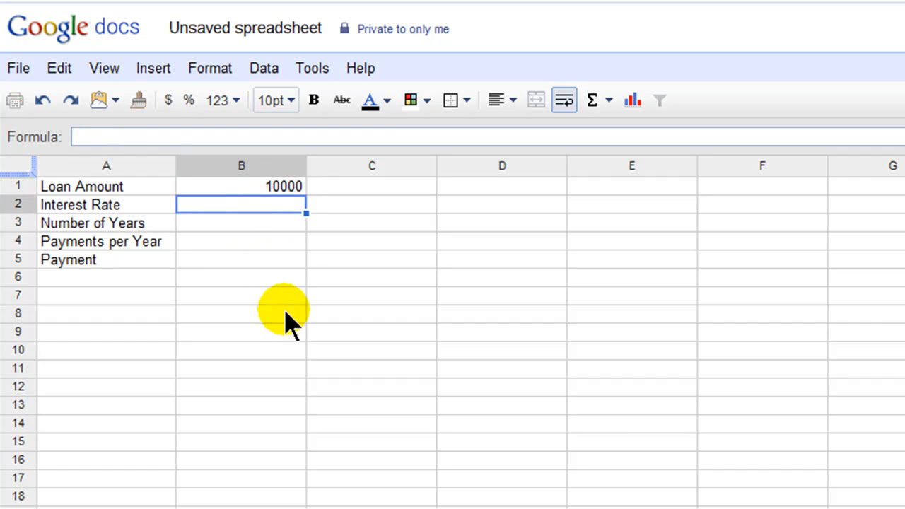
pyautogui.write('7.9%')
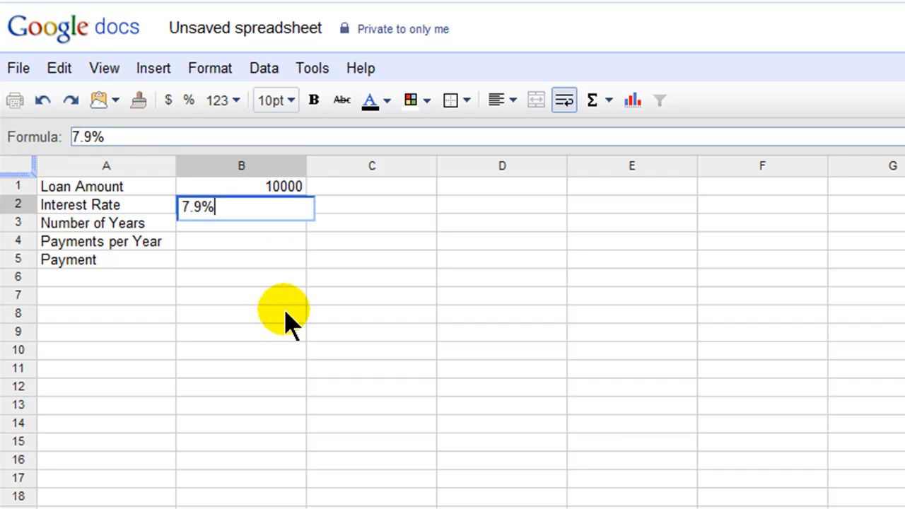
pyautogui.press('Return')
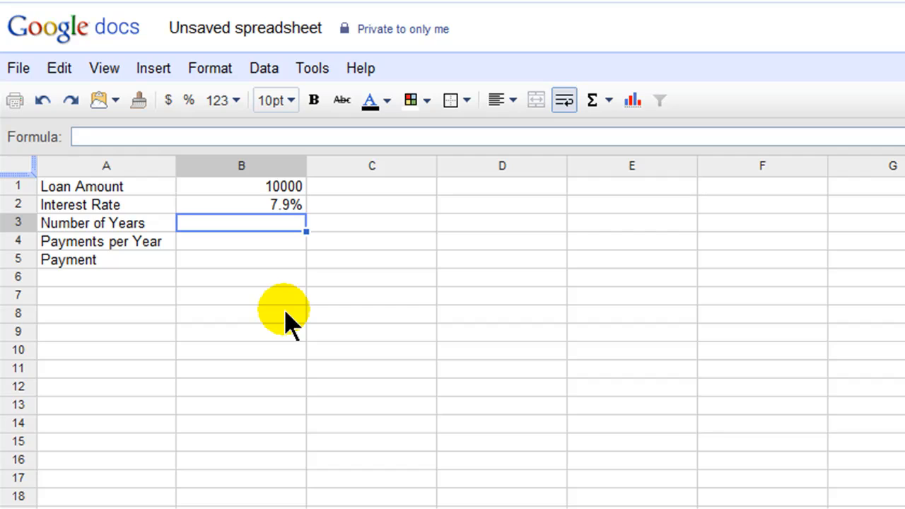
pyautogui.write('4')
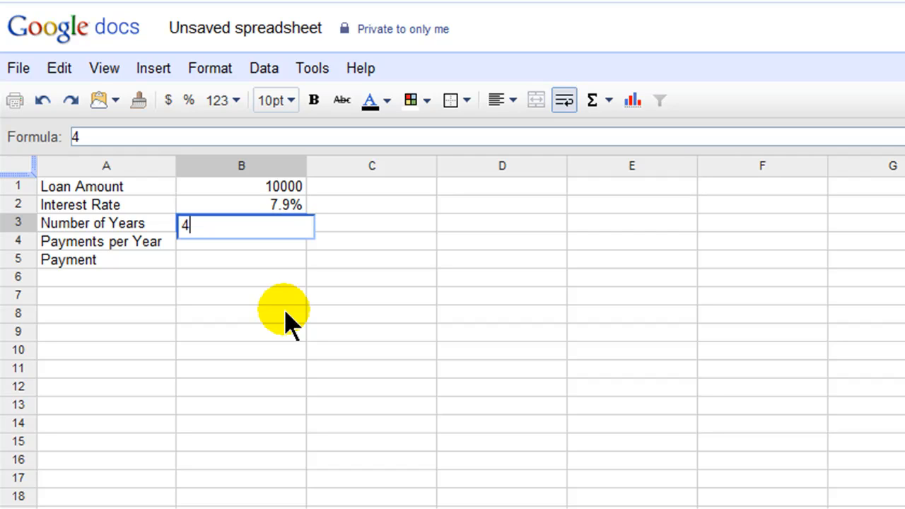
pyautogui.press('Return')
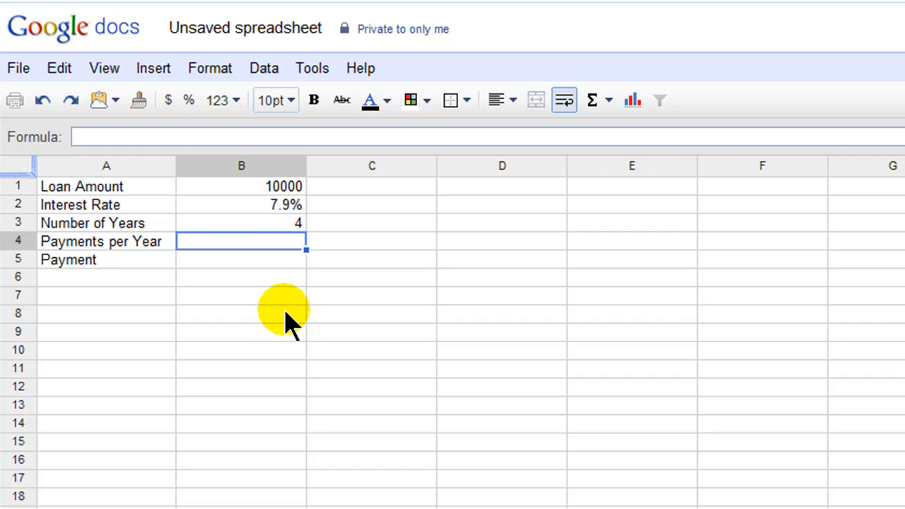
pyautogui.write('12')
pyautogui.press('Return')
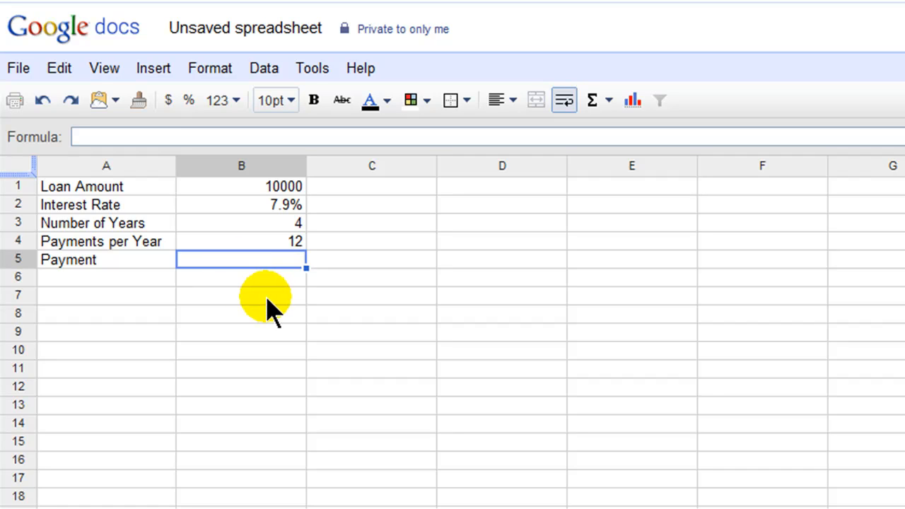
# Step: Start a PMT formula in cell B5 with B2/B4, the interest rate divided by payments per year, as its rate
pyautogui.write('=pm')
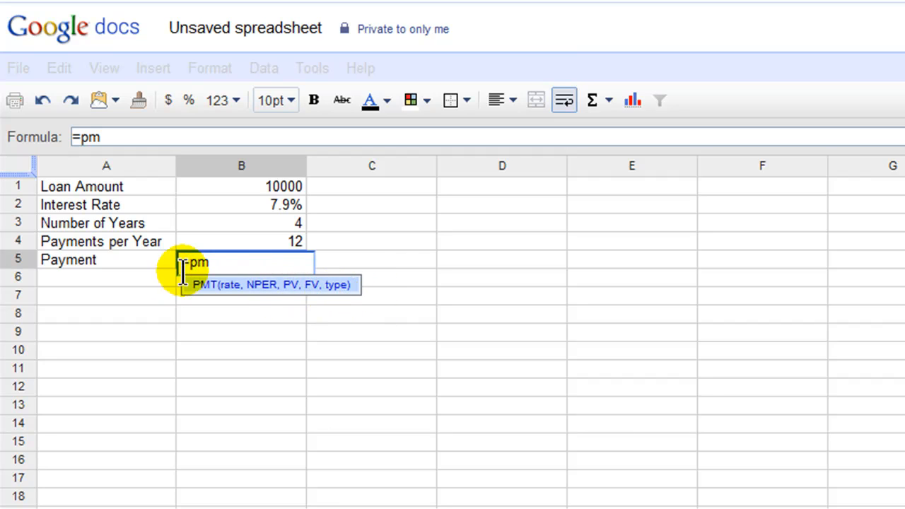
pyautogui.click(219, 262)
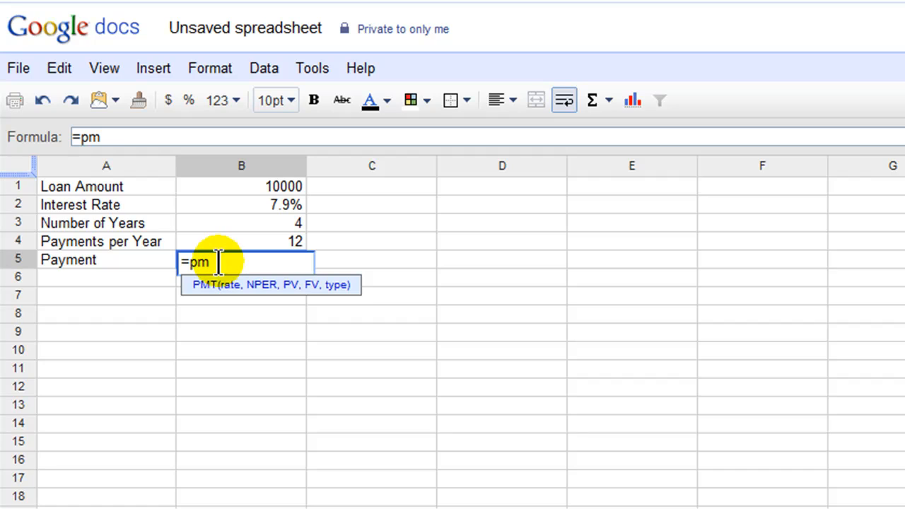
pyautogui.press('Tab')
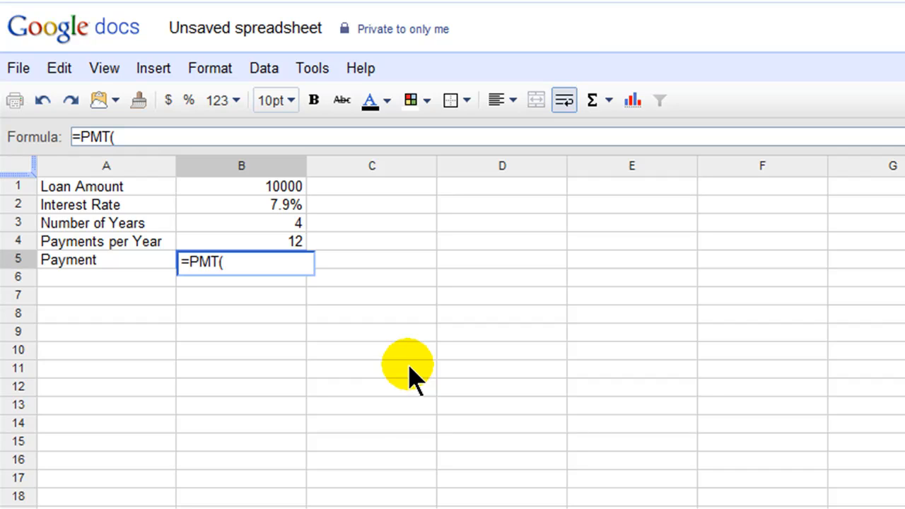
pyautogui.click(273, 205)
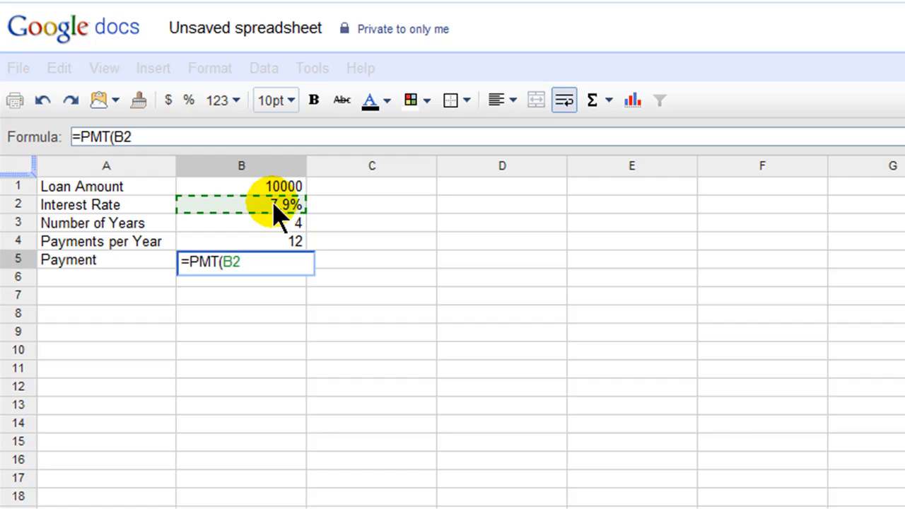
pyautogui.write('/')
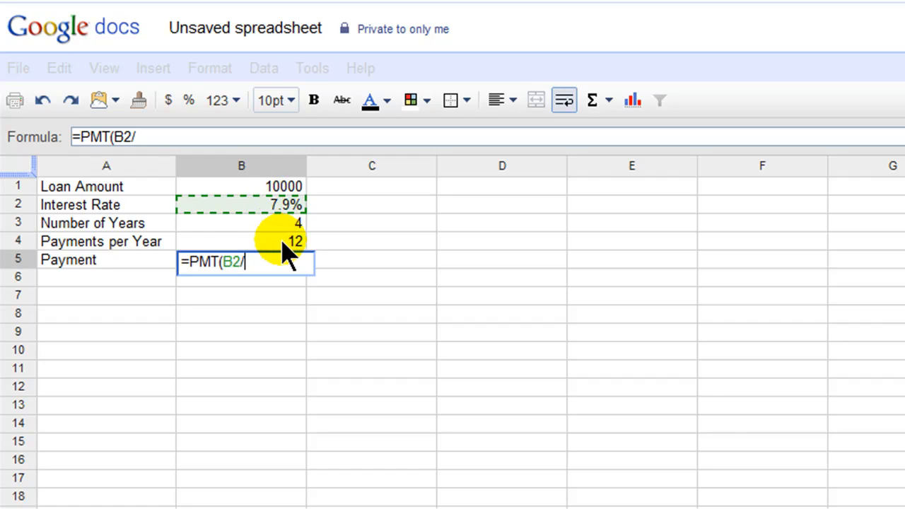
pyautogui.click(285, 240)
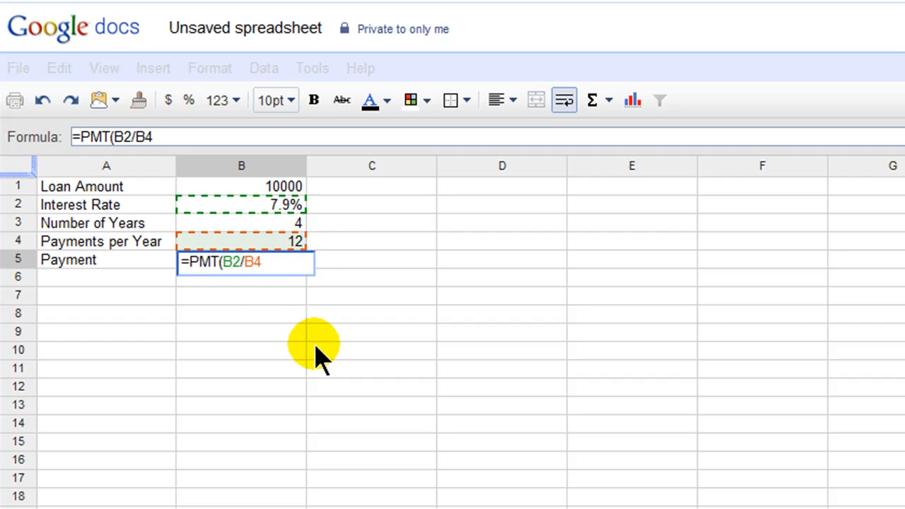
# Step: Complete the PMT formula in B5 with B3*B4 as the number of periods and B1 as the present value
pyautogui.write(',')
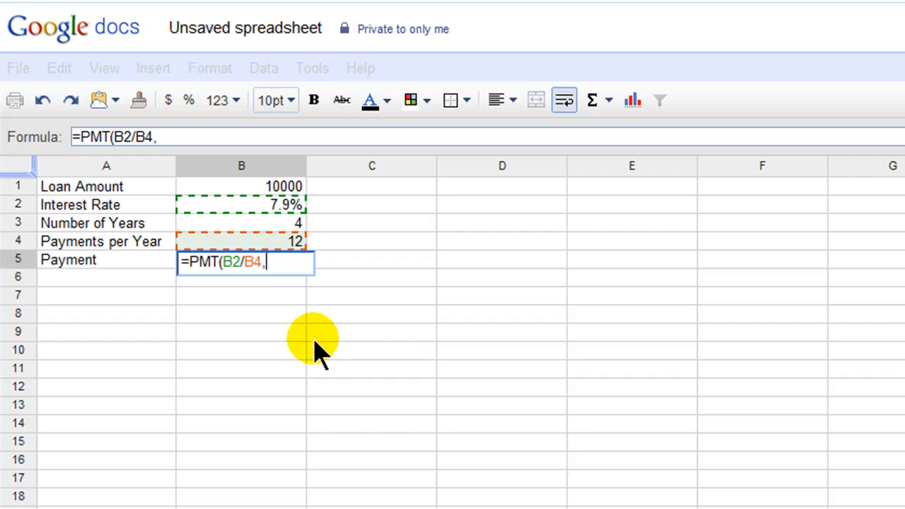
pyautogui.click(288, 225)
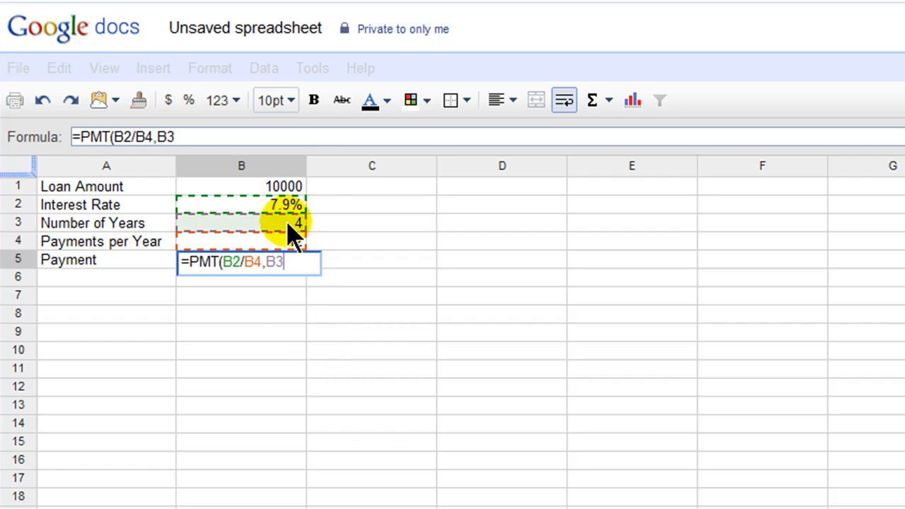
pyautogui.write('*')
pyautogui.click(289, 242)
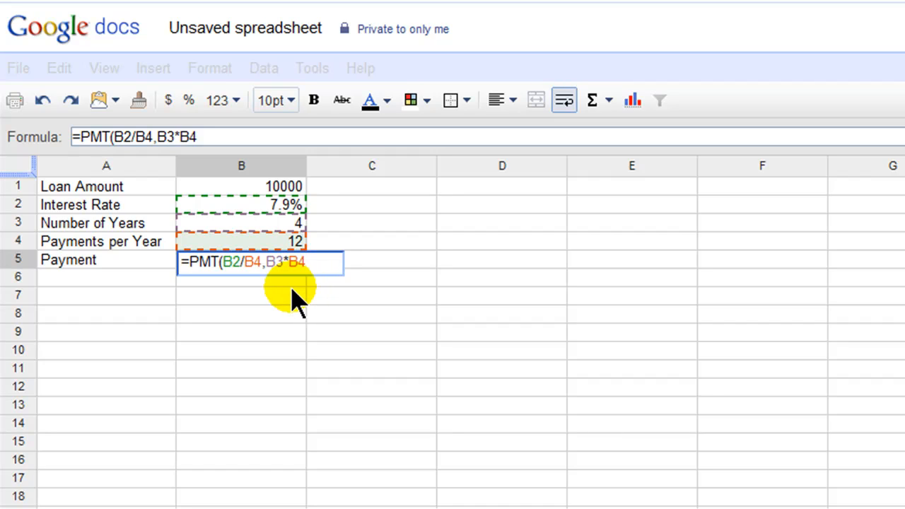
pyautogui.write(',')
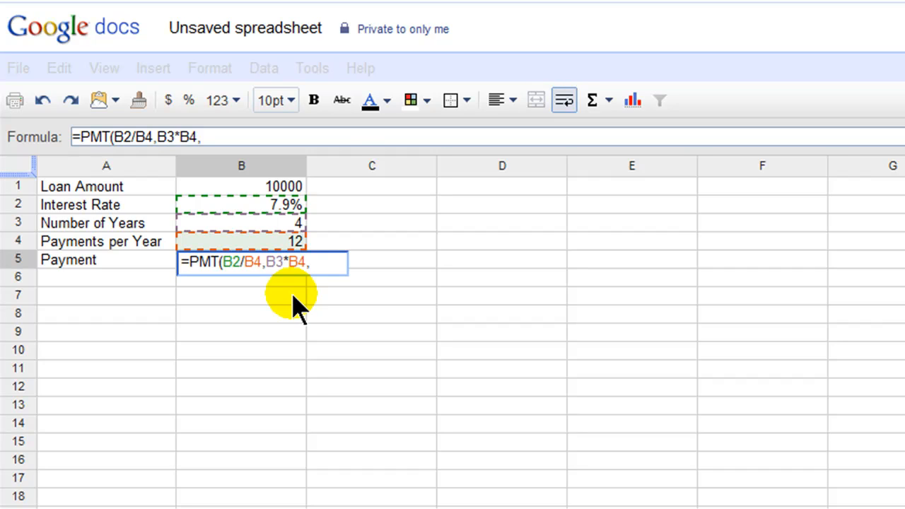
pyautogui.click(285, 195)
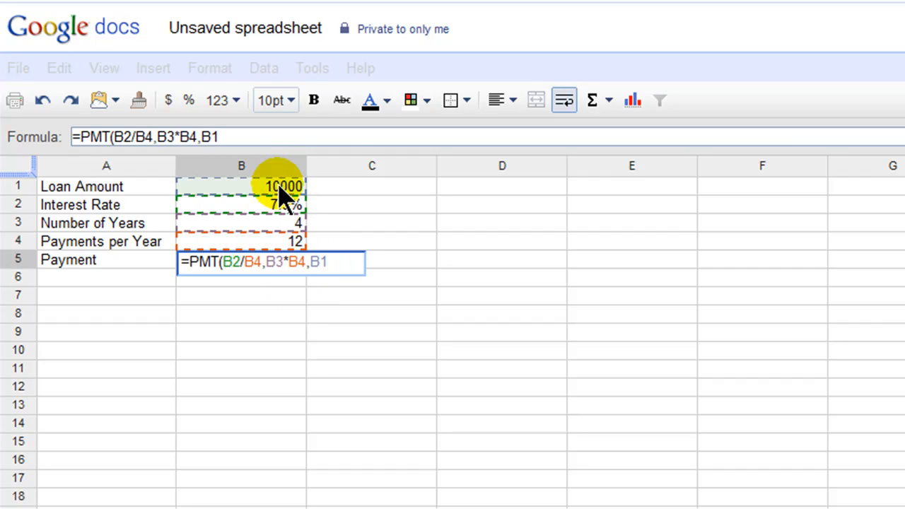
pyautogui.write(')')
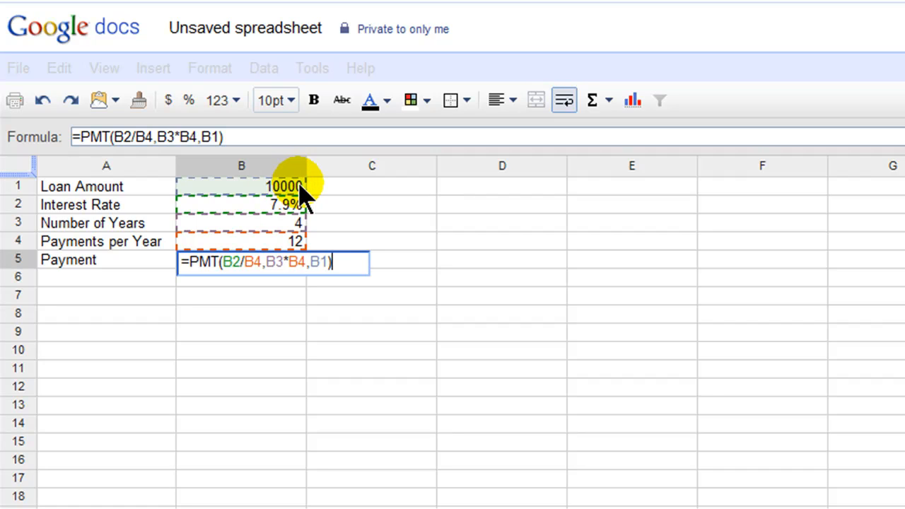
pyautogui.press('Return')
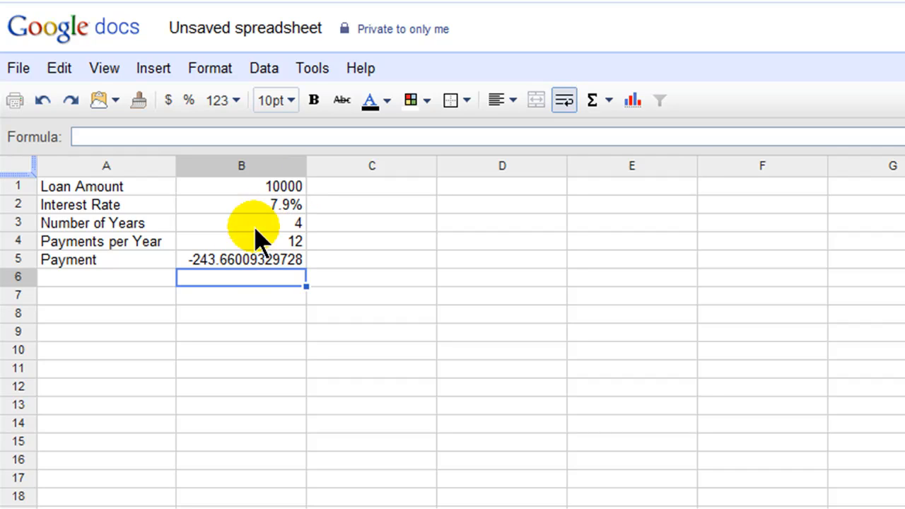
# Step: Negate the B1 argument in the B5 payment formula and format the cell as currency
pyautogui.click(210, 262)
pyautogui.doubleClick(206, 260)
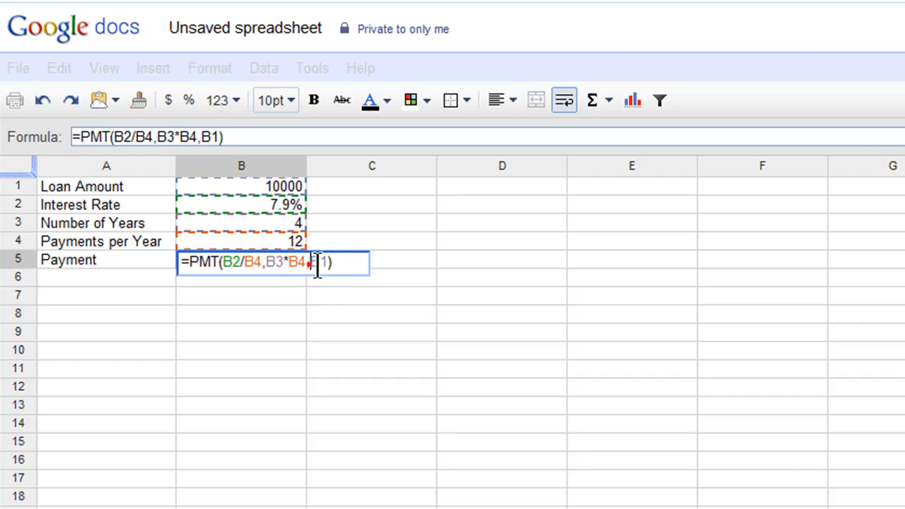
pyautogui.write('-')
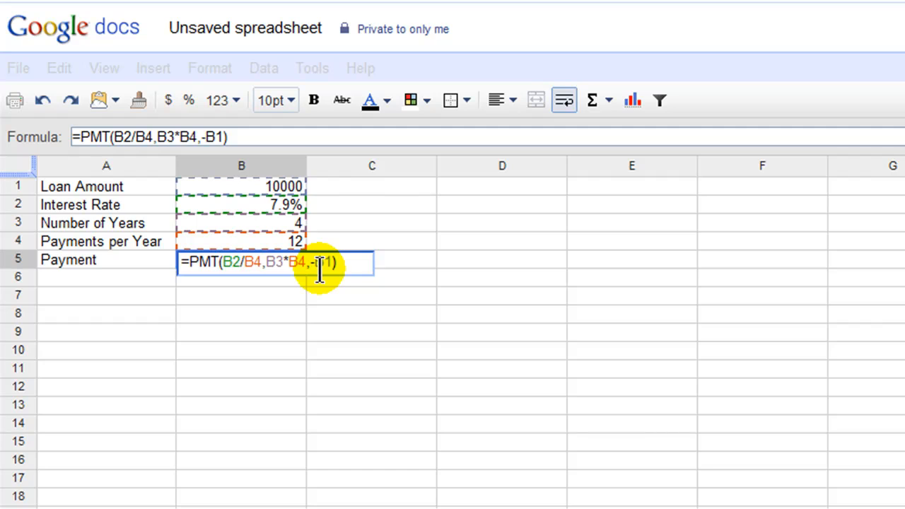
pyautogui.press('Return')
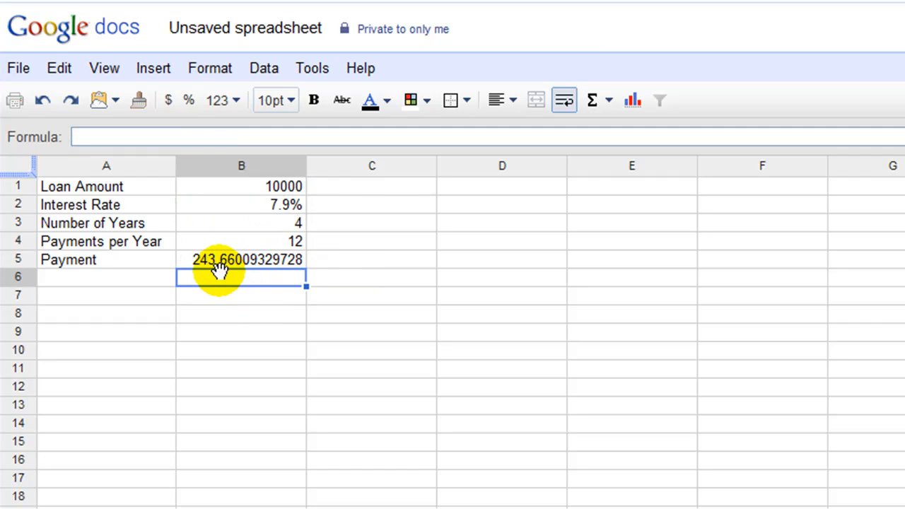
pyautogui.click(228, 262)
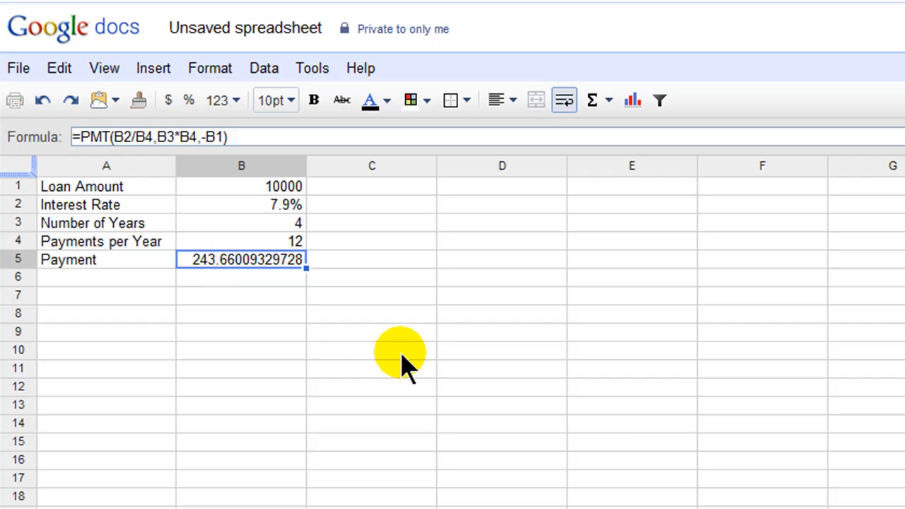
pyautogui.click(169, 103)
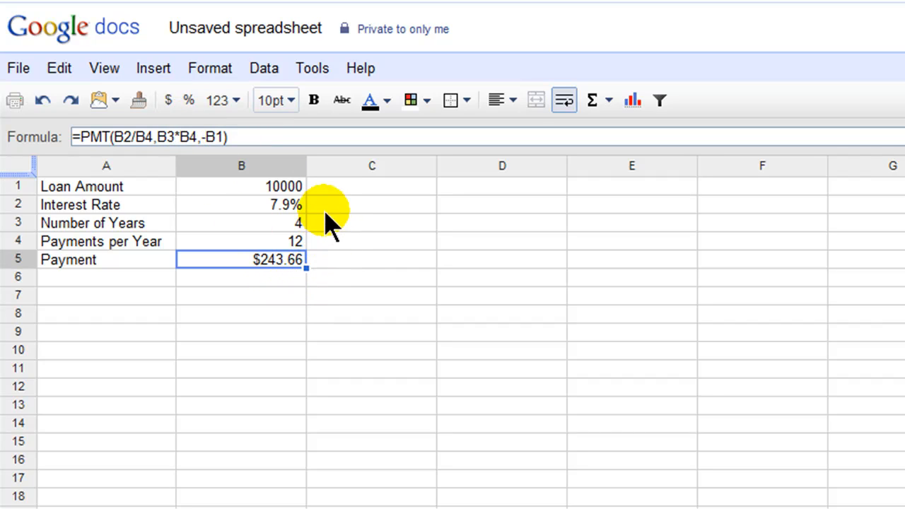
# Step: Try the 2 Decimals number format on the loan amount in B1, finishing with the Rounded 1,000 format
pyautogui.click(296, 187)
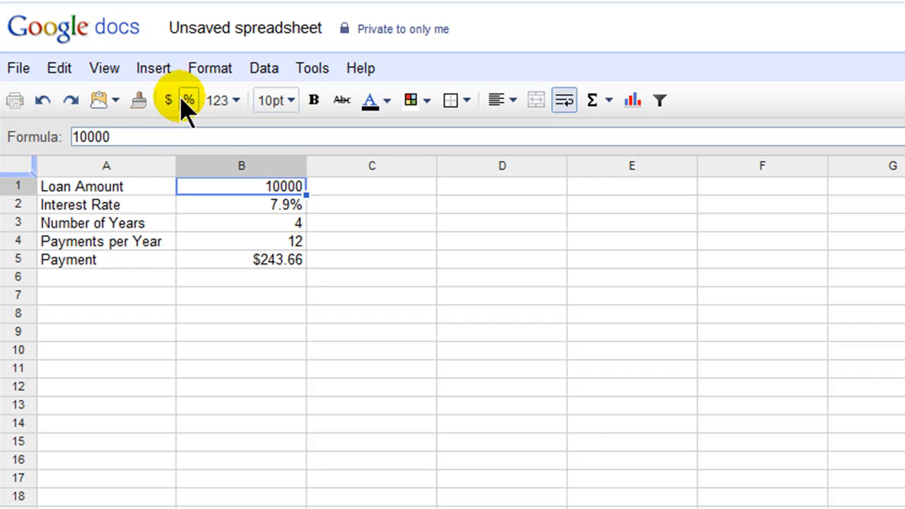
pyautogui.click(230, 105)
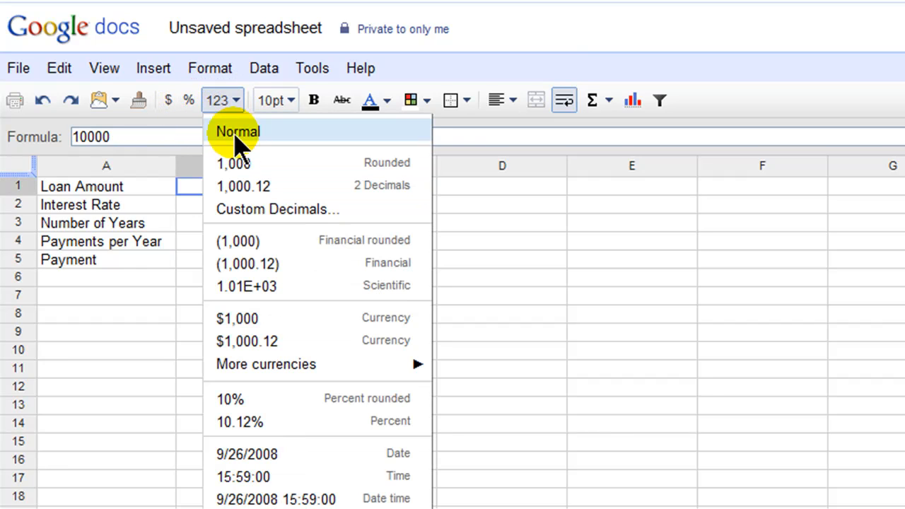
pyautogui.click(227, 193)
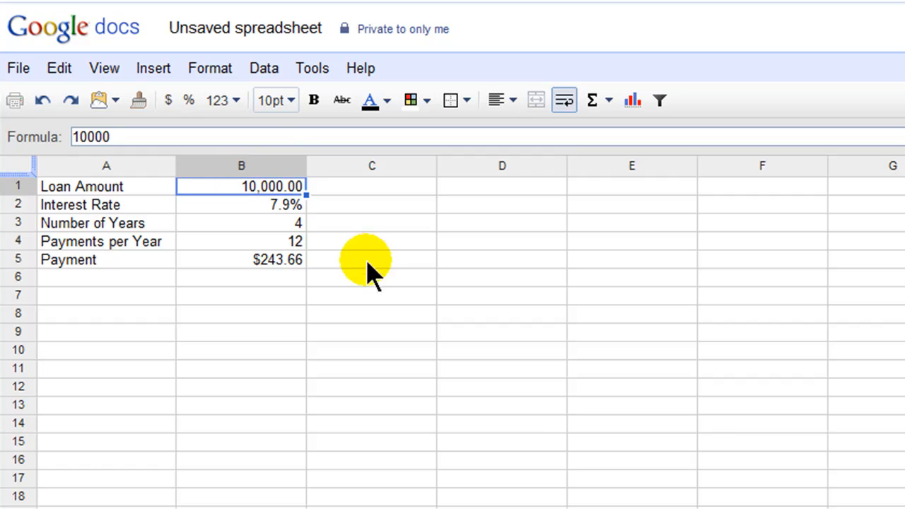
pyautogui.click(225, 100)
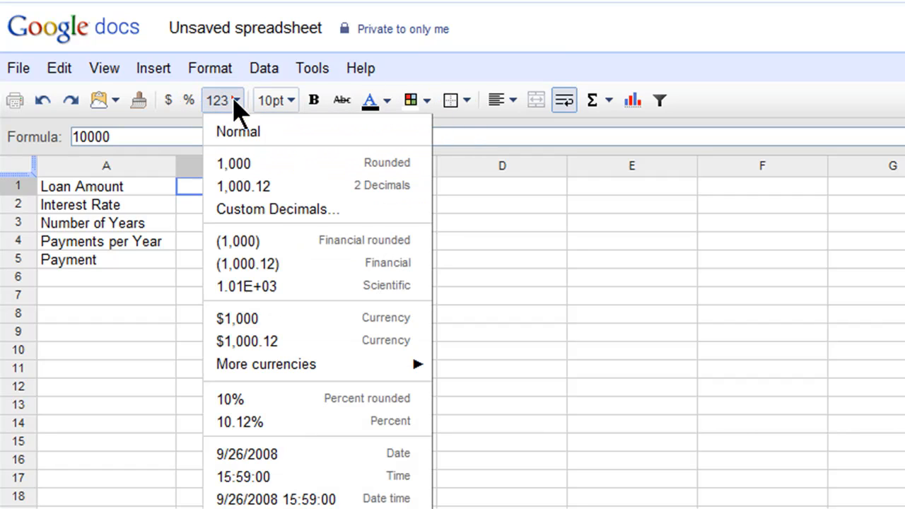
pyautogui.click(249, 168)
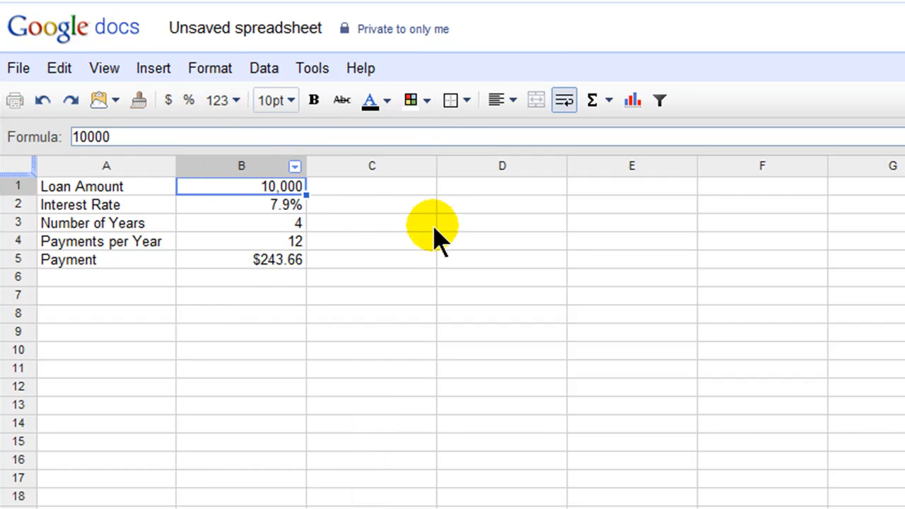
pyautogui.click(400, 236)
pyautogui.click(292, 187)
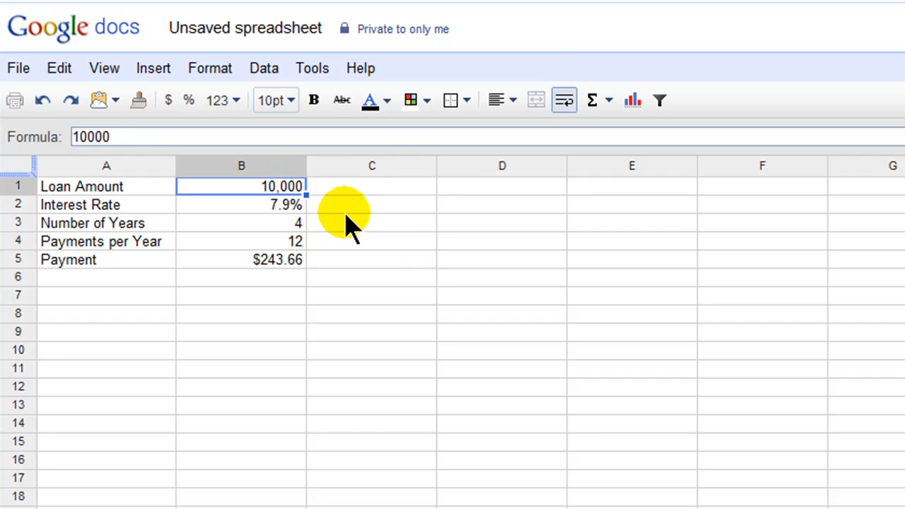
pyautogui.click(296, 204)
pyautogui.click(297, 224)
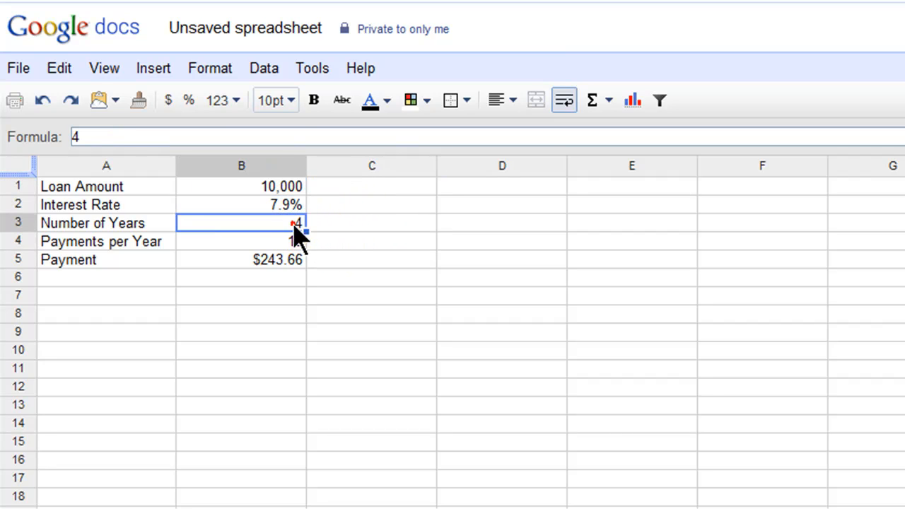
pyautogui.click(286, 243)
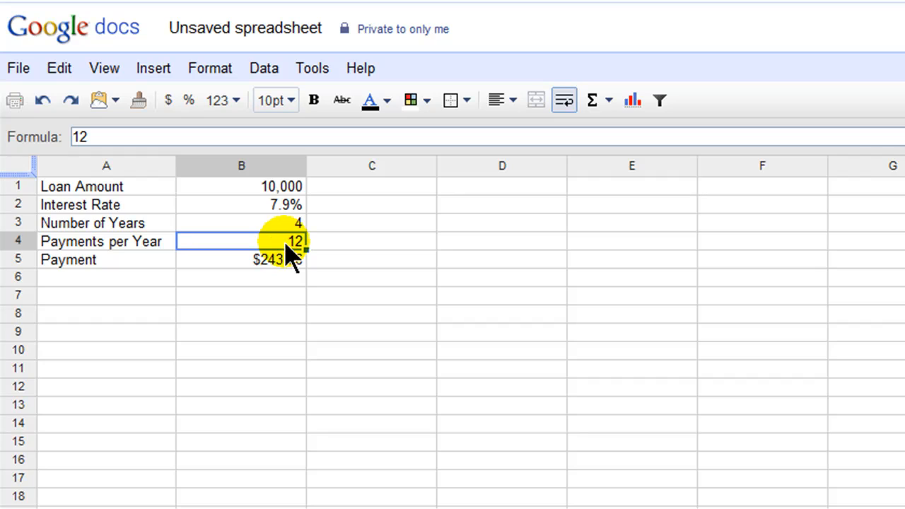
pyautogui.click(266, 262)
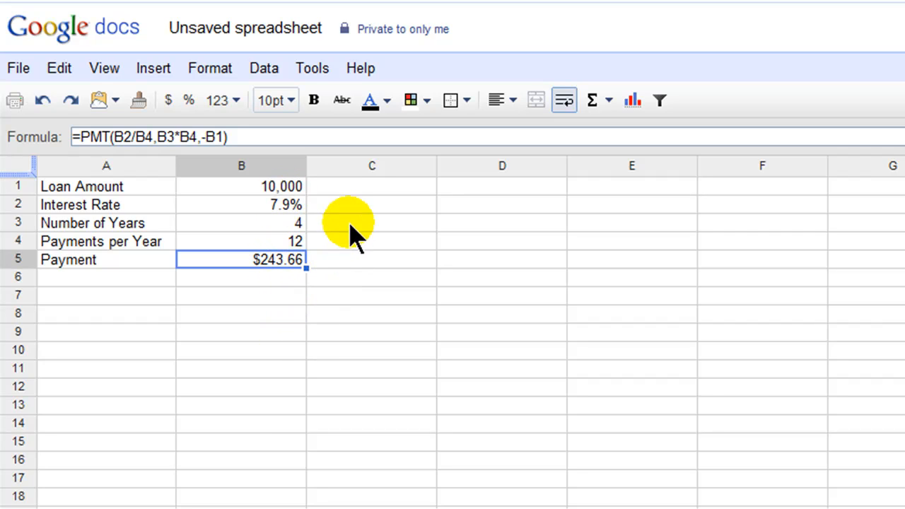
# Step: Test the calculator with 1 and 24 as the payments per year in cell B4
pyautogui.click(286, 242)
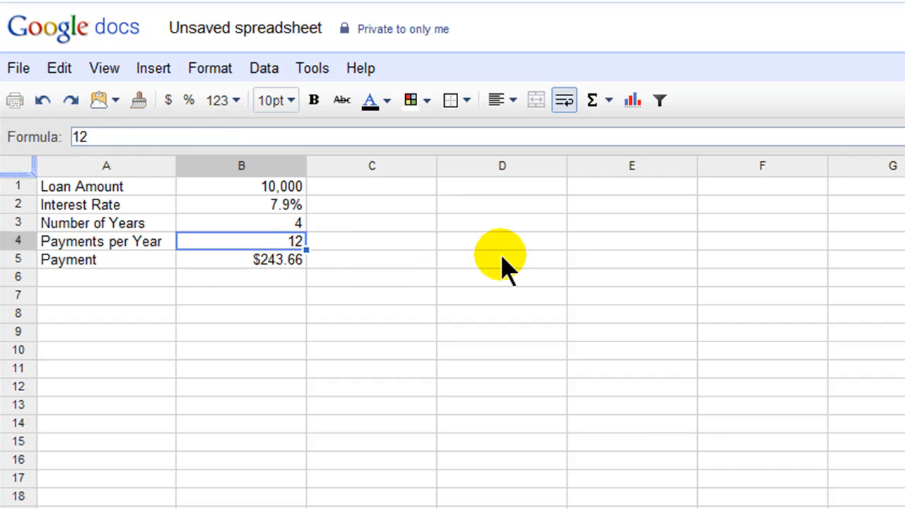
pyautogui.write('1')
pyautogui.press('Return')
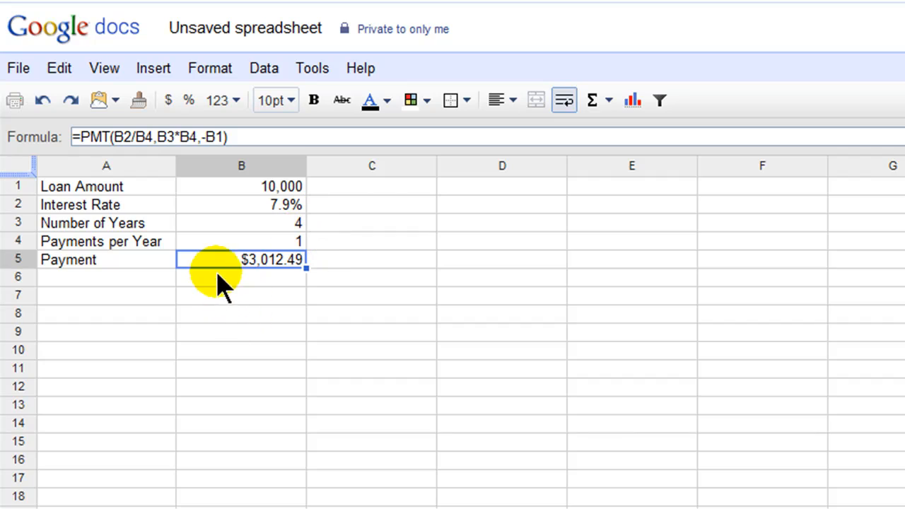
pyautogui.click(290, 244)
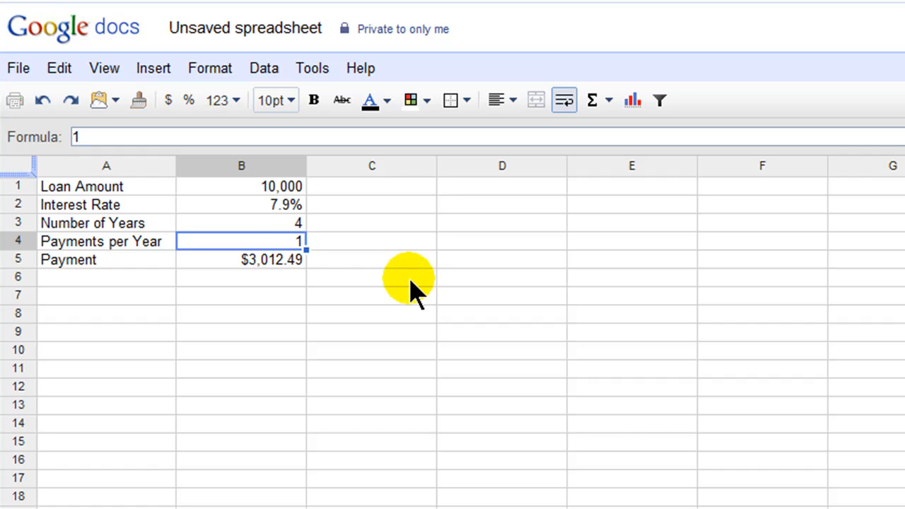
pyautogui.write('24')
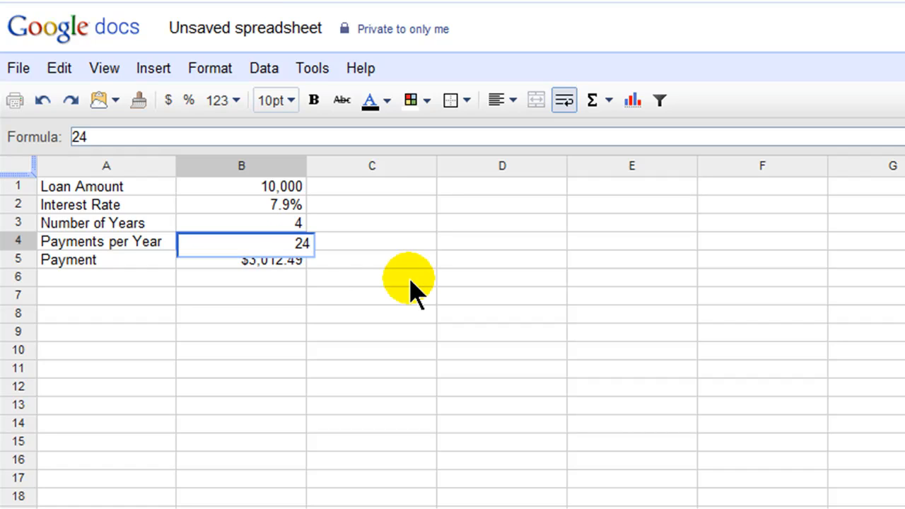
pyautogui.press('Return')
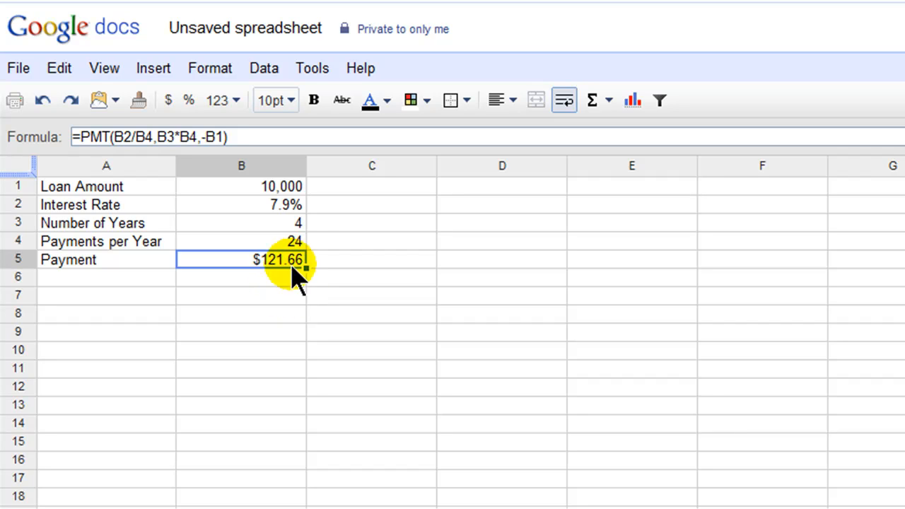
# Step: Set the payments per year in cell B4 to 6
pyautogui.click(288, 241)
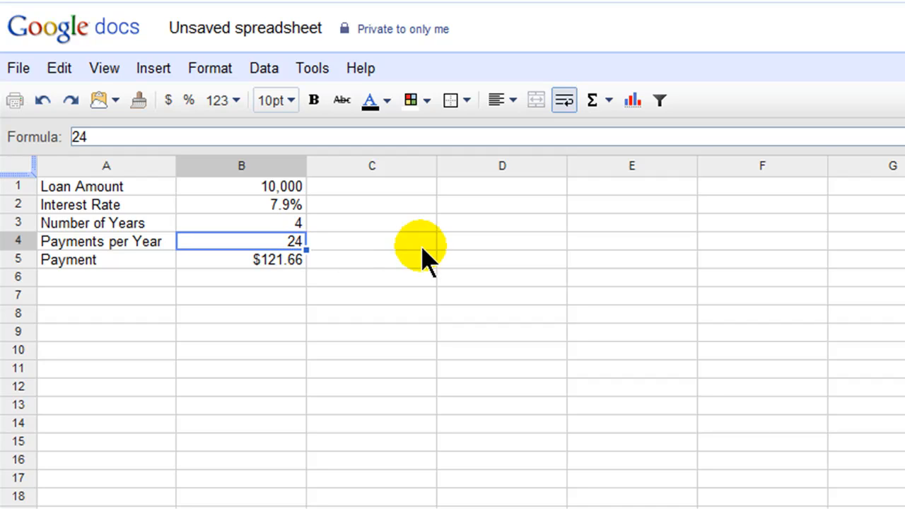
pyautogui.write('6')
pyautogui.press('Return')
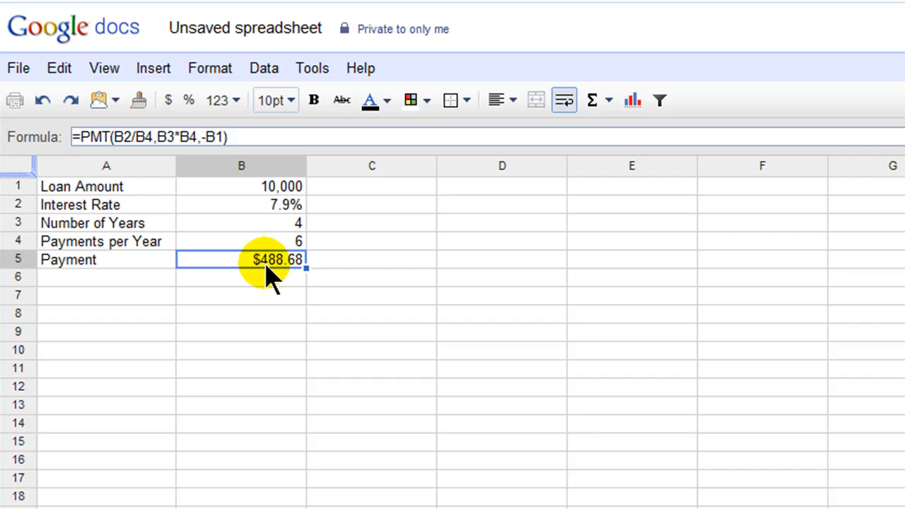
# Step: Enter the labels Total Paid and Cost of Financing in cells A6 and A7
pyautogui.click(106, 278)
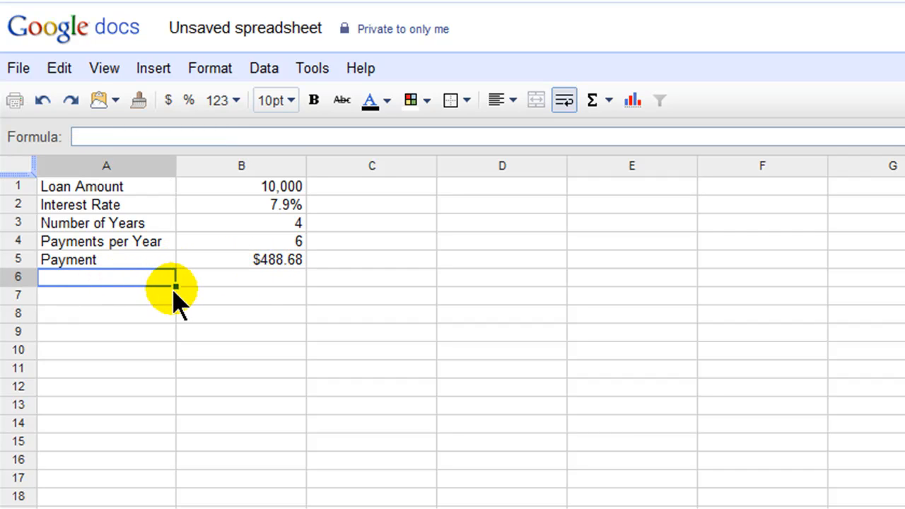
pyautogui.write('Total Paid')
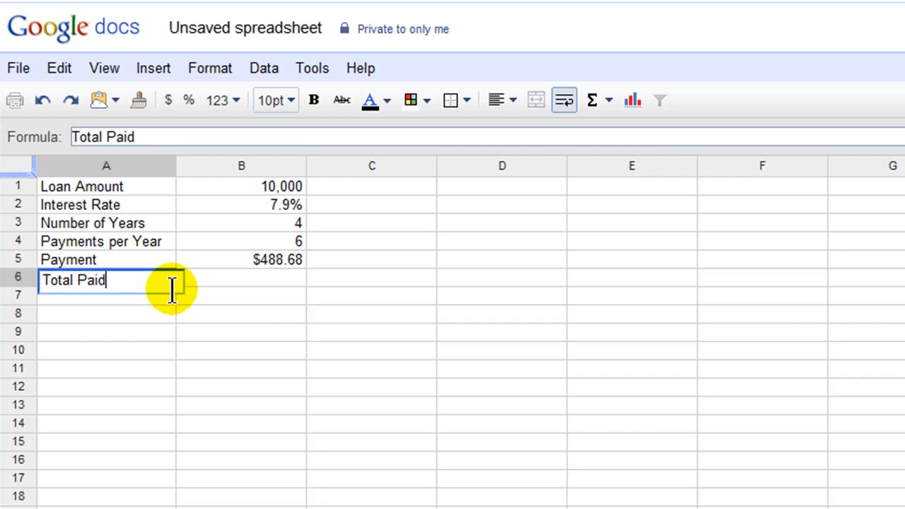
pyautogui.press('Return')
pyautogui.write('Cost of')
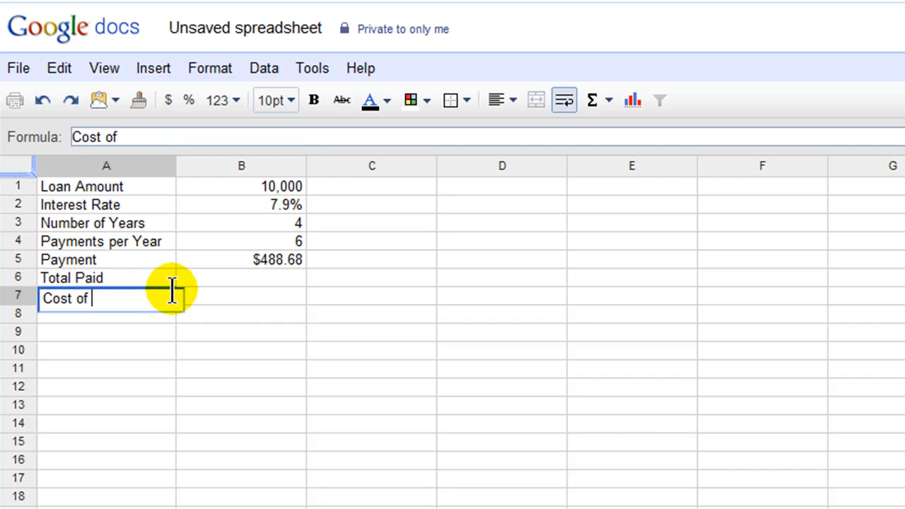
pyautogui.write(' Financing')
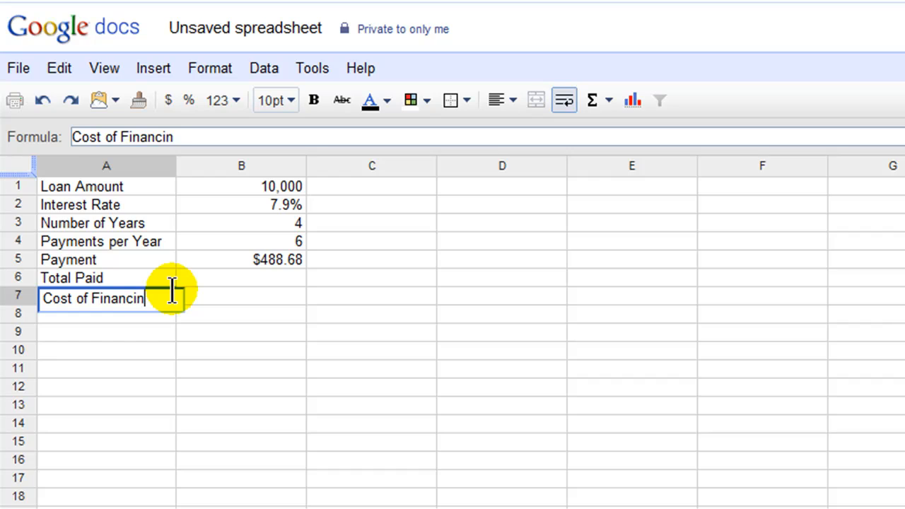
pyautogui.press('Return')
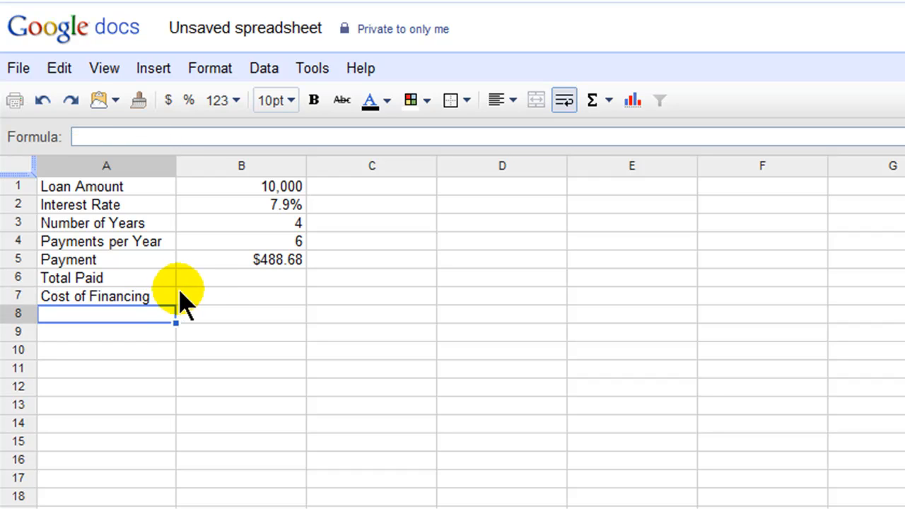
# Step: Enter the formula =B5*B4*B3 in cell B6 to calculate the total paid on the loan
pyautogui.click(215, 283)
pyautogui.write('=')
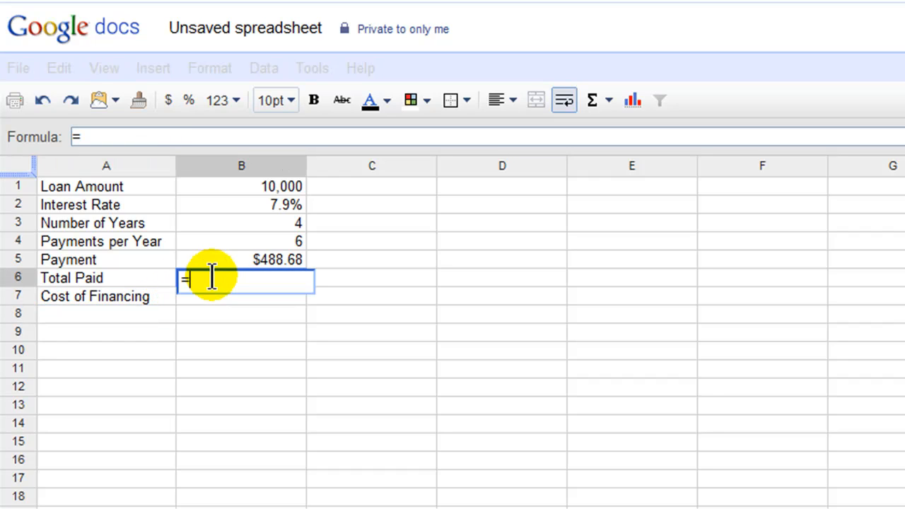
pyautogui.click(266, 272)
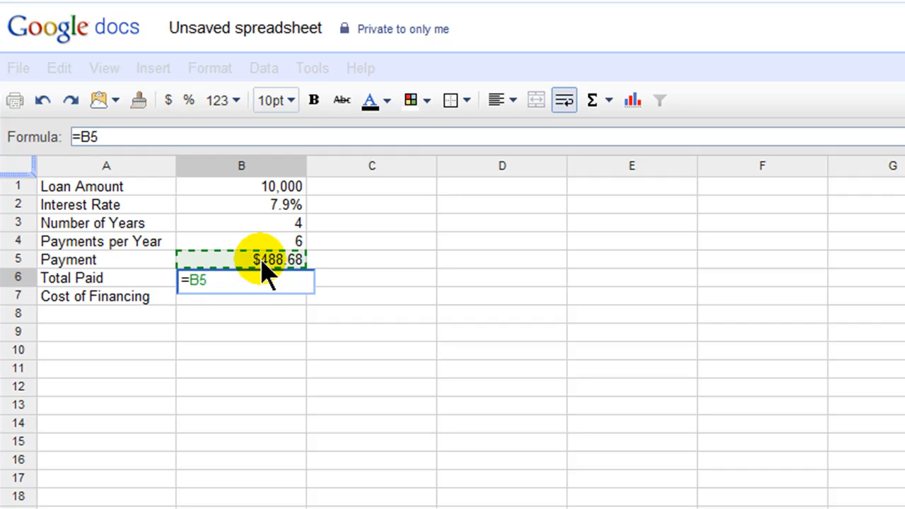
pyautogui.write('*')
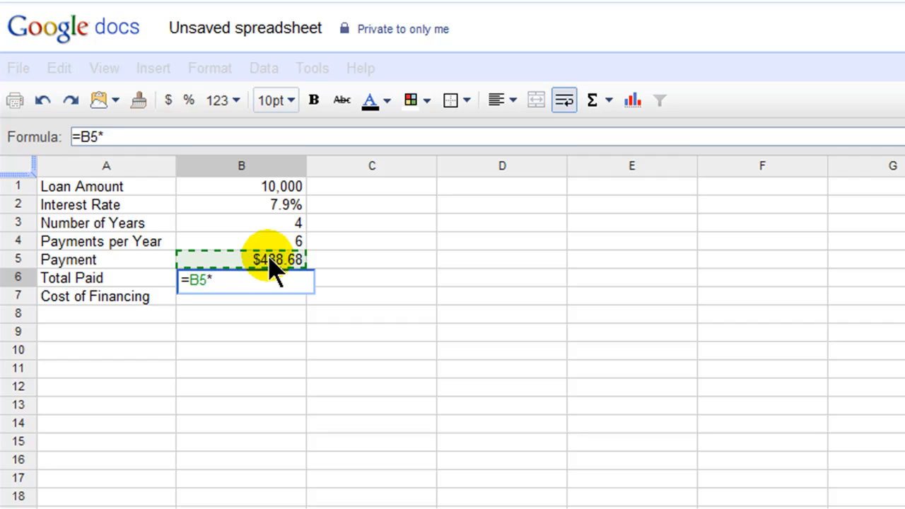
pyautogui.click(272, 242)
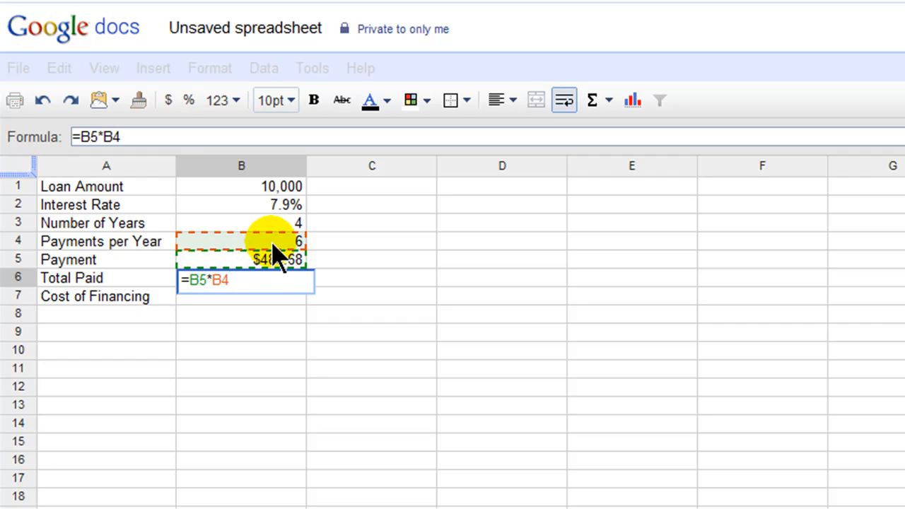
pyautogui.write('*')
pyautogui.click(288, 228)
pyautogui.press('Return')
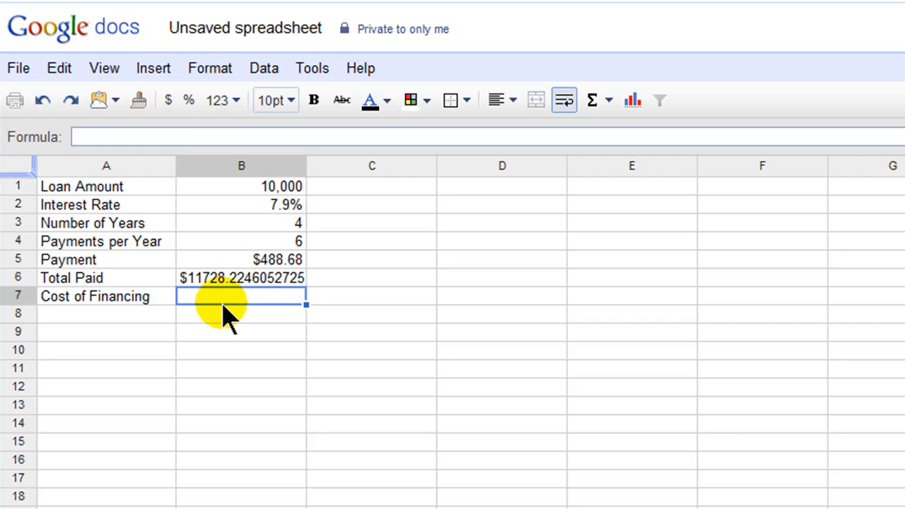
# Step: Enter the formula =B6-B1 in cell B7 to calculate the cost of financing
pyautogui.write('=')
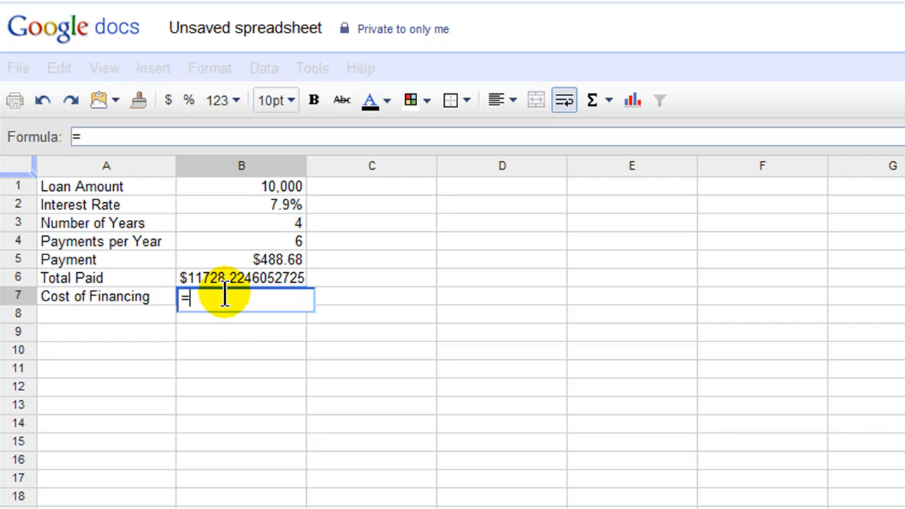
pyautogui.click(226, 282)
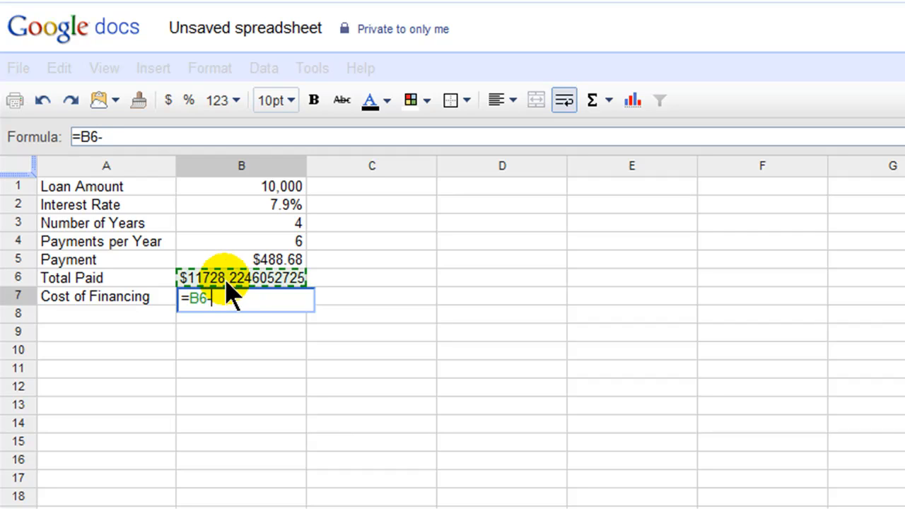
pyautogui.click(274, 191)
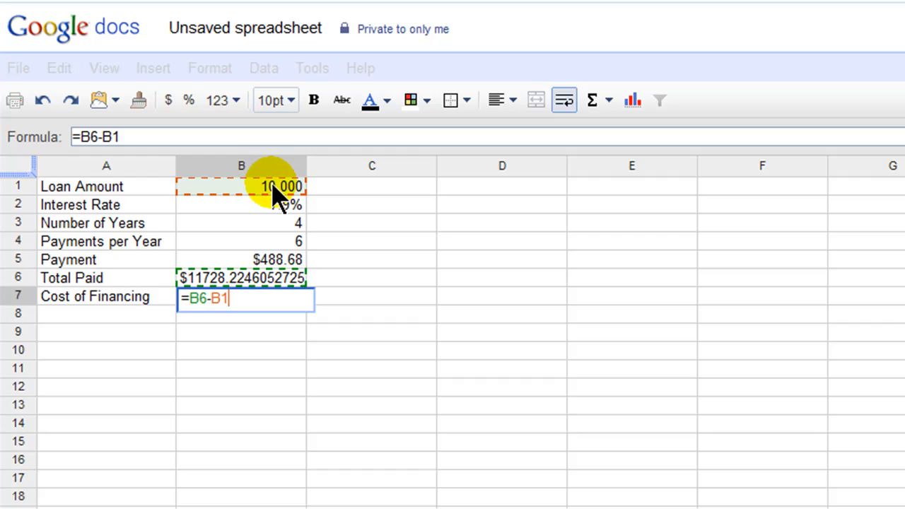
pyautogui.press('Return')
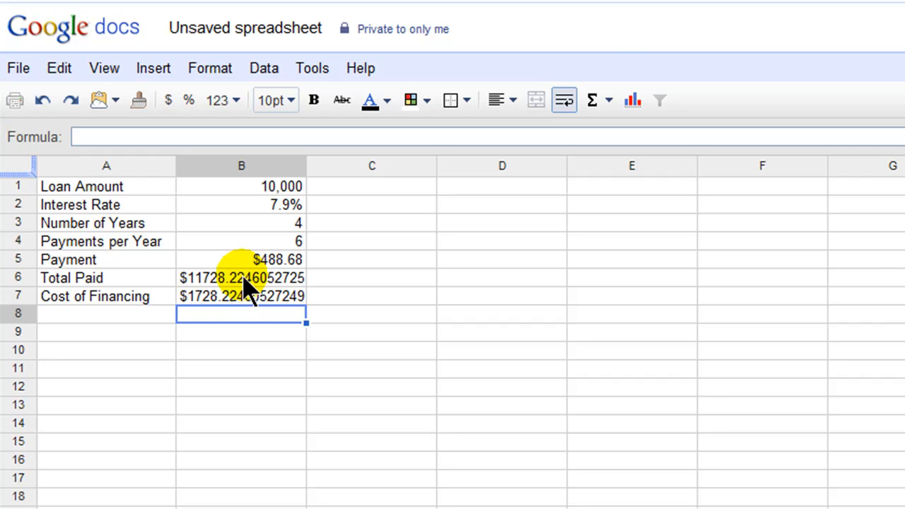
# Step: Format the total paid and cost of financing in cells B6 and B7 as dollar currency
pyautogui.moveTo(232, 279); pyautogui.dragTo(233, 292)
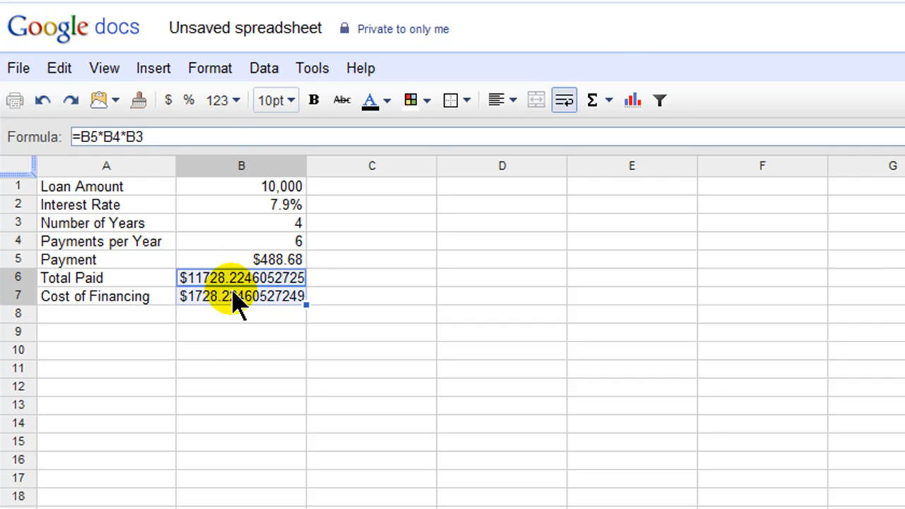
pyautogui.click(167, 102)
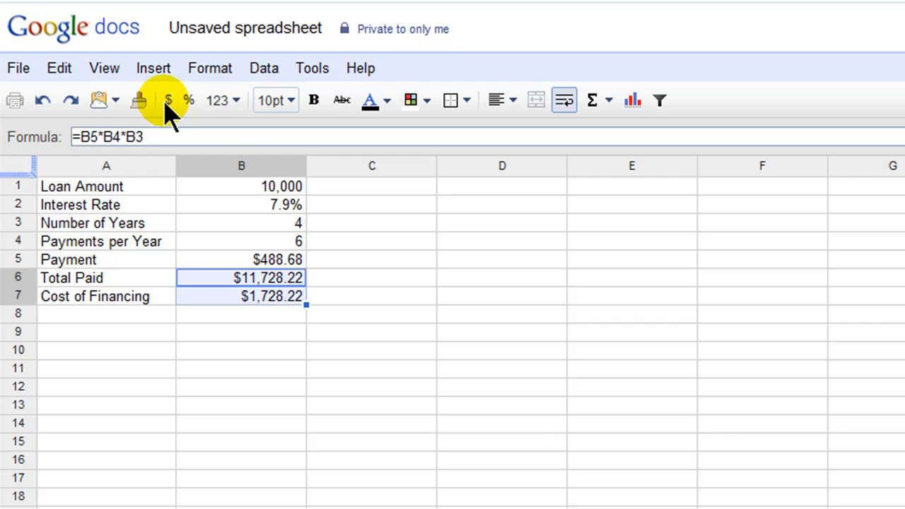
pyautogui.click(401, 223)
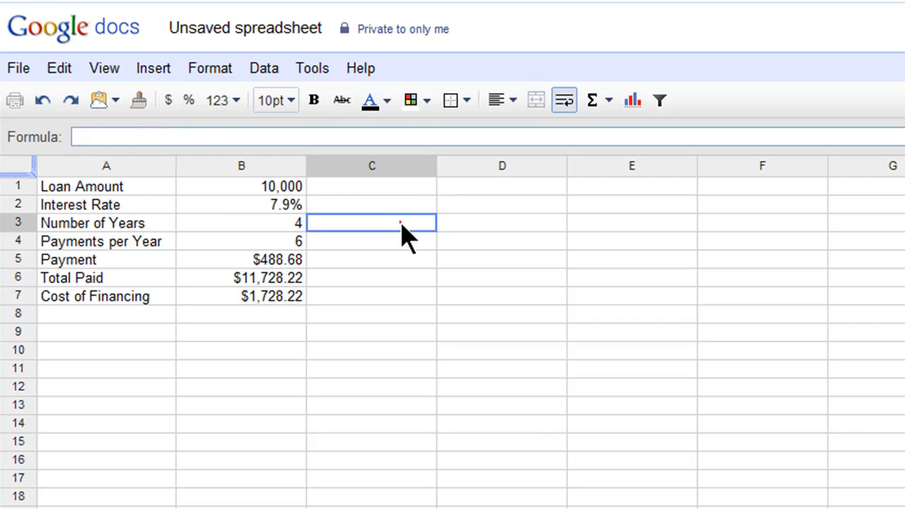
# Step: Test the calculator with 12 payments per year in cell B4
pyautogui.click(279, 242)
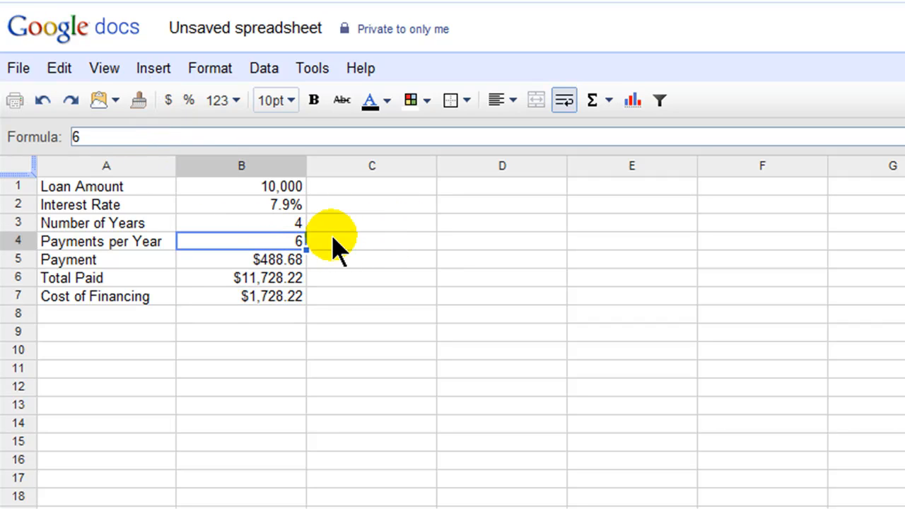
pyautogui.write('12')
pyautogui.press('Return')
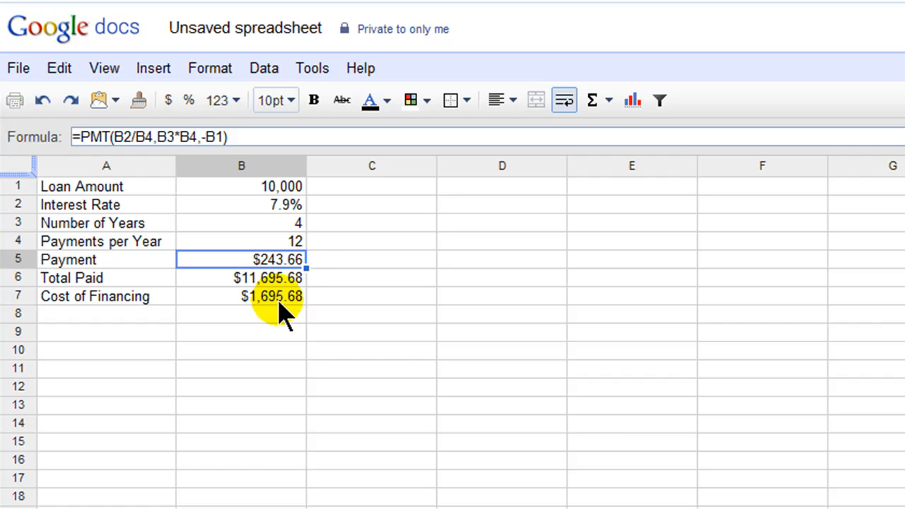
# Step: Test the calculator with an interest rate of 0 in cell B2, comparing the total paid with the loan amount
pyautogui.click(296, 189)
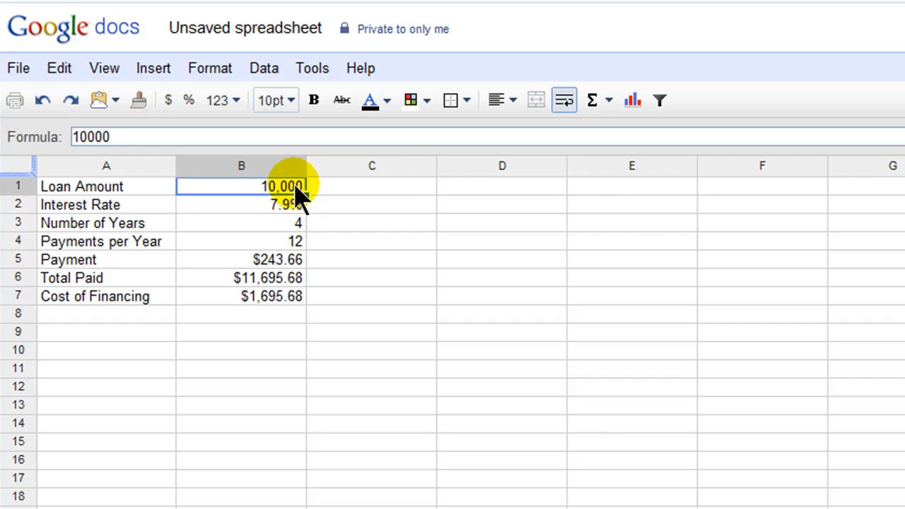
pyautogui.click(295, 298)
pyautogui.click(295, 280)
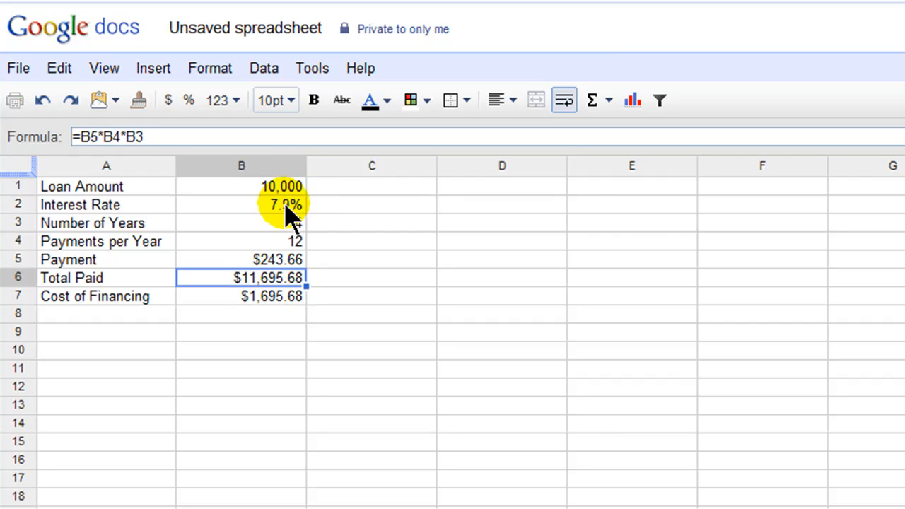
pyautogui.click(288, 208)
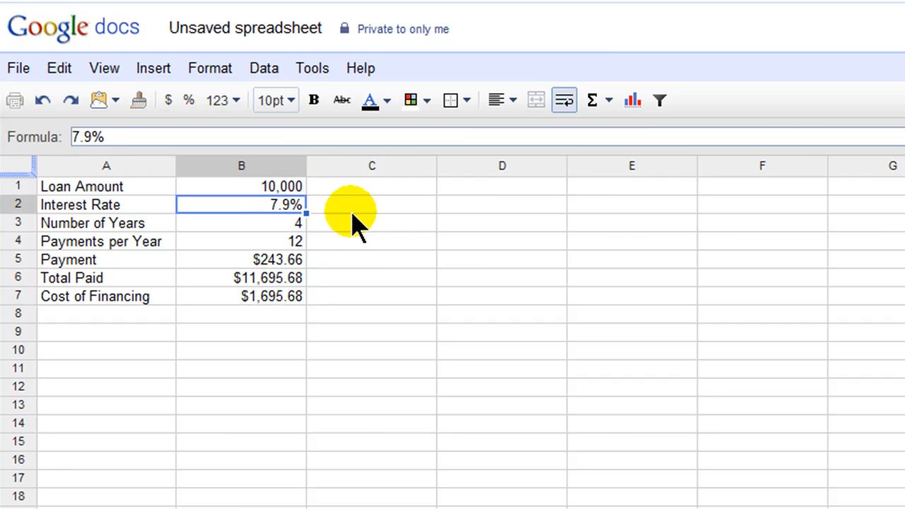
pyautogui.write('0')
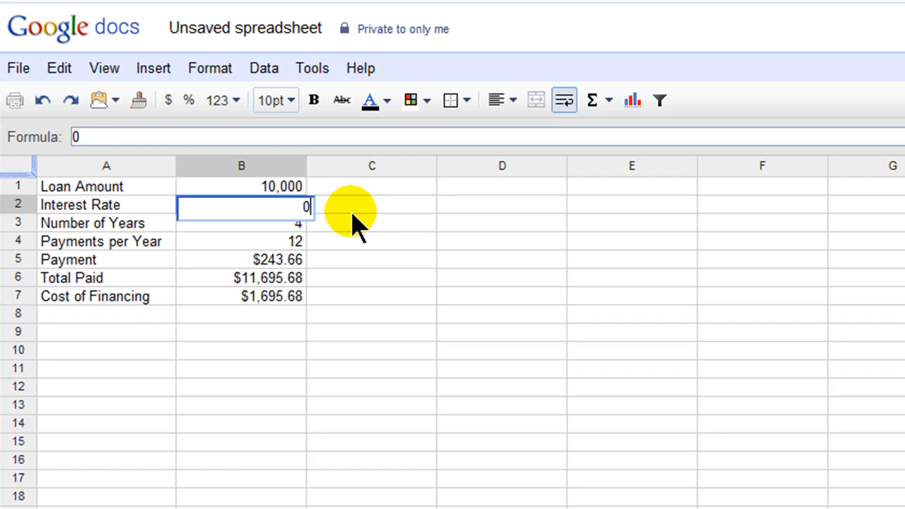
pyautogui.press('Return')
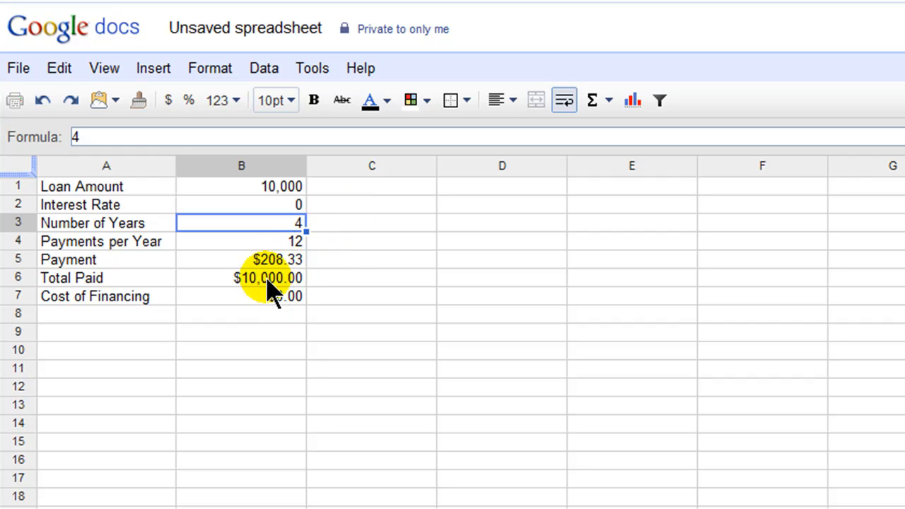
pyautogui.click(269, 280)
pyautogui.click(281, 187)
pyautogui.click(277, 278)
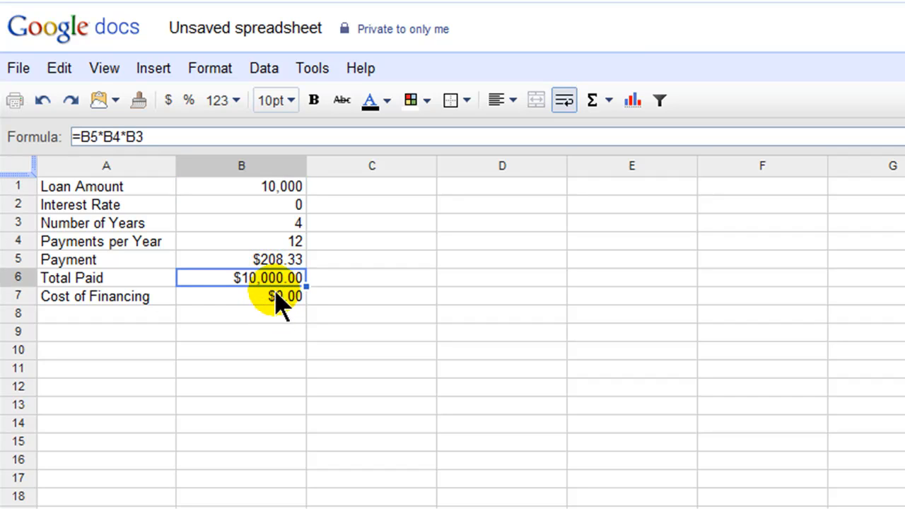
# Step: Set the loan amount in cell B1 to 210,000
pyautogui.click(300, 188)
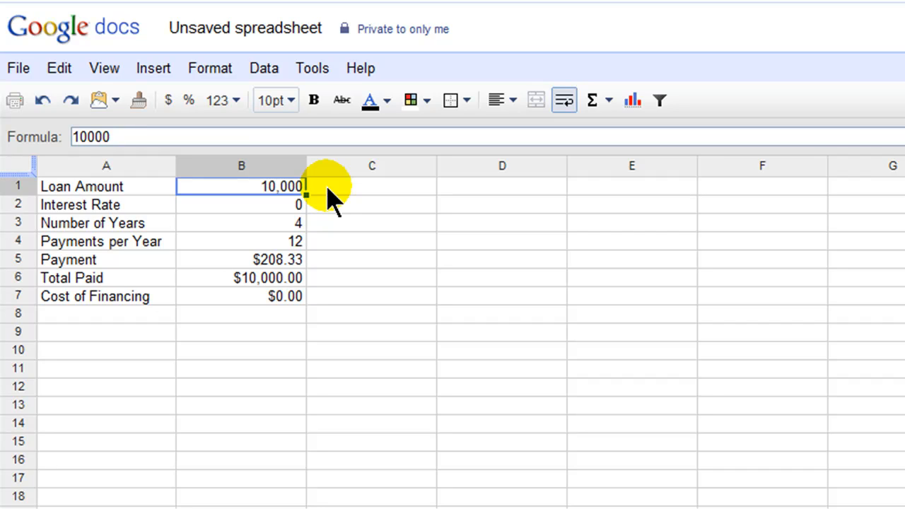
pyautogui.write('210,')
pyautogui.write('000')
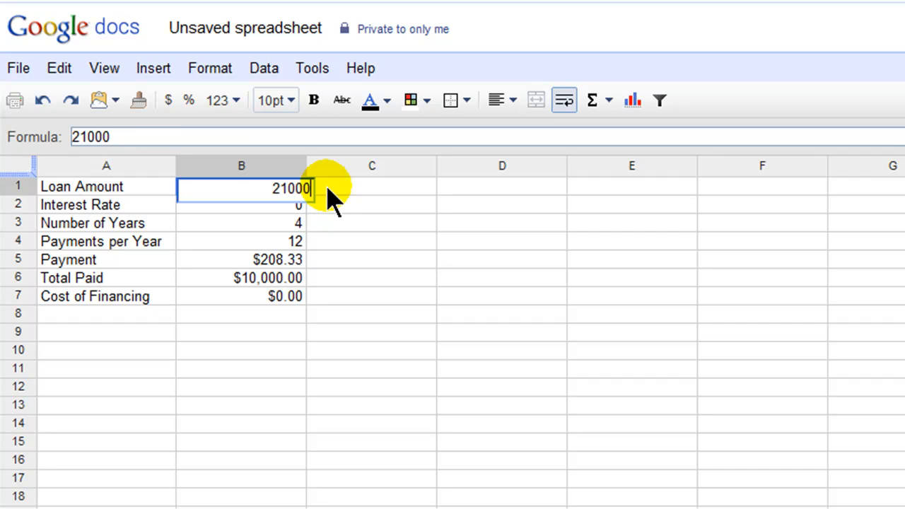
pyautogui.press('Return')
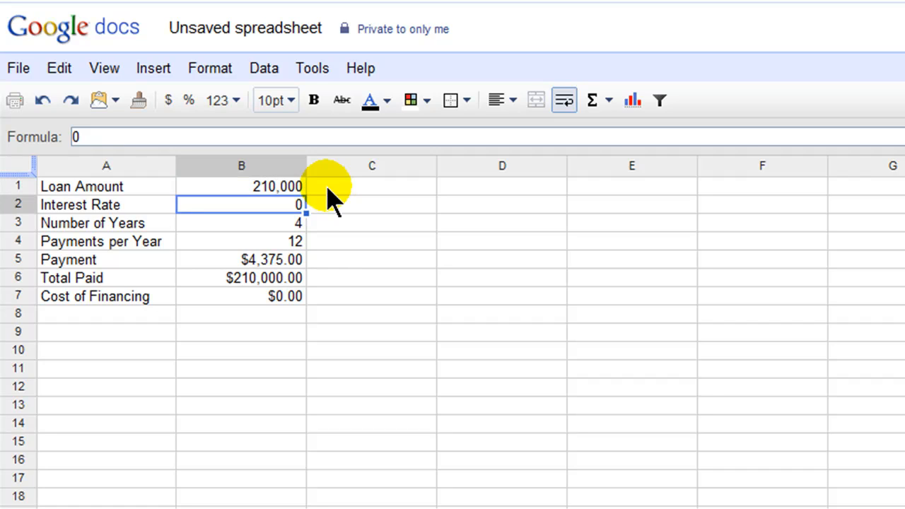
# Step: Enter 4.9 as the interest rate in cell B2 and correct it to 4.9%
pyautogui.write('4.9')
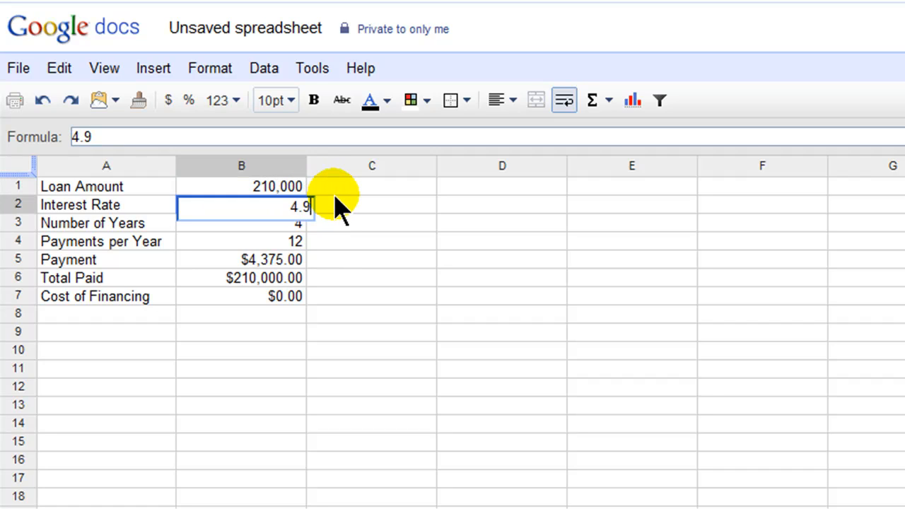
pyautogui.press('Return')
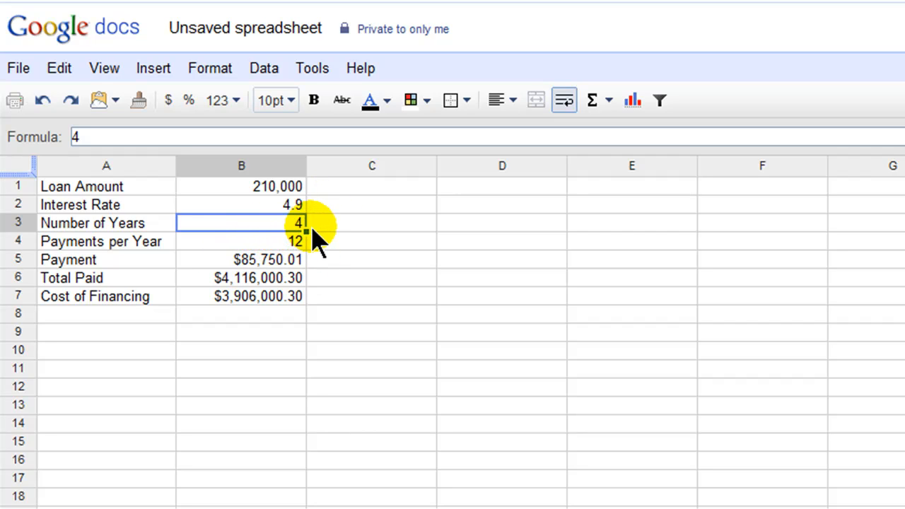
pyautogui.click(278, 251)
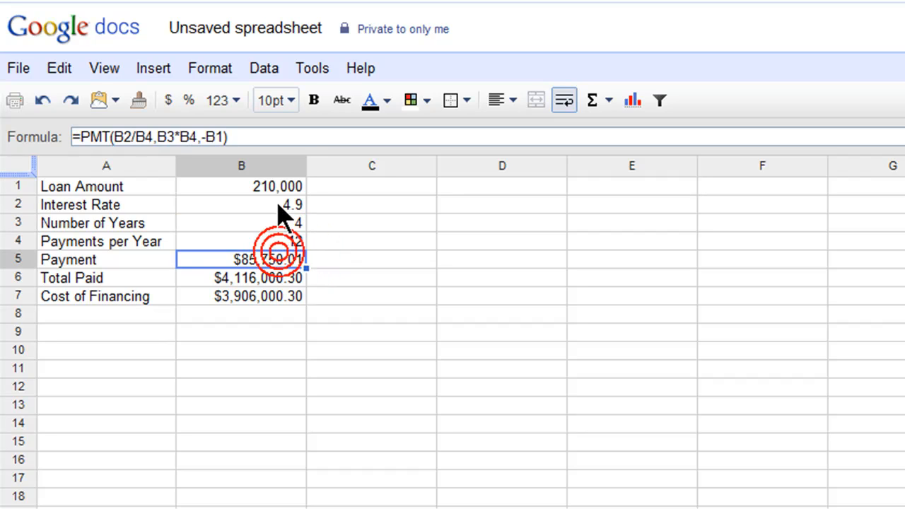
pyautogui.click(280, 207)
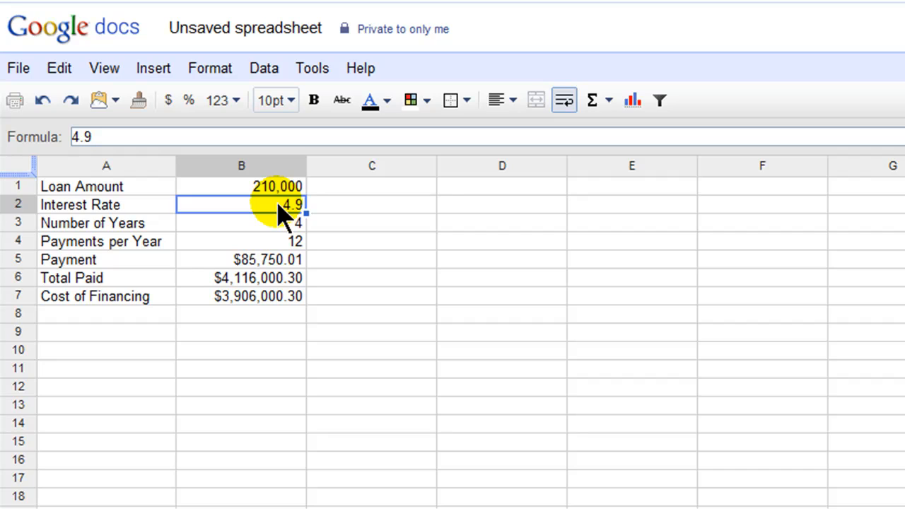
pyautogui.write('4.9%')
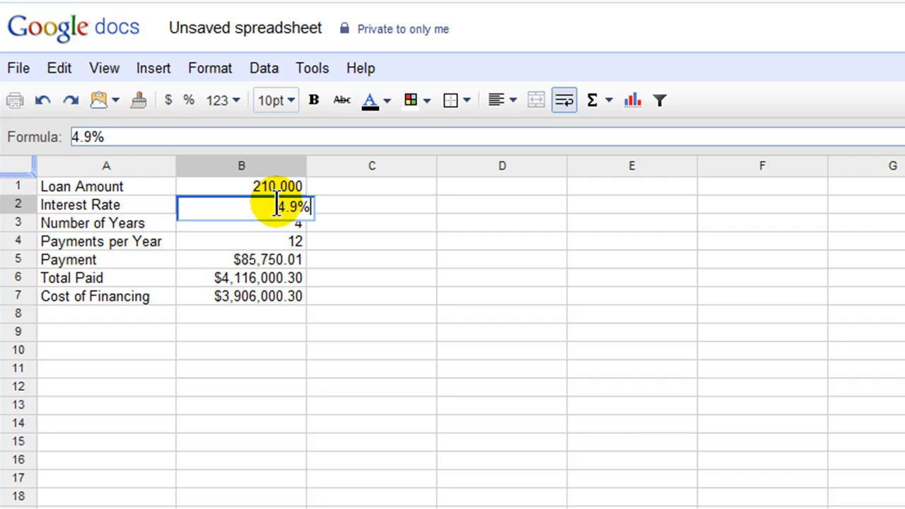
pyautogui.press('Return')
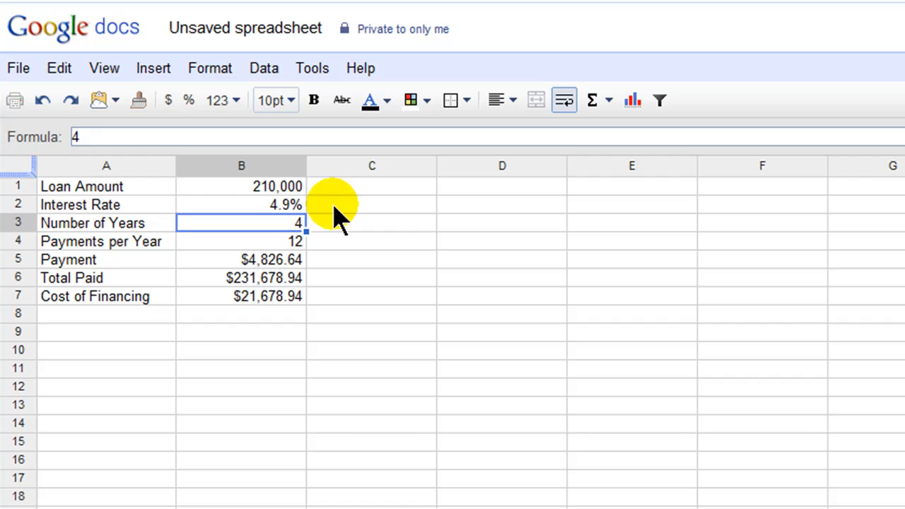
# Step: Set the number of years in cell B3 to 15
pyautogui.click(288, 259)
pyautogui.click(283, 224)
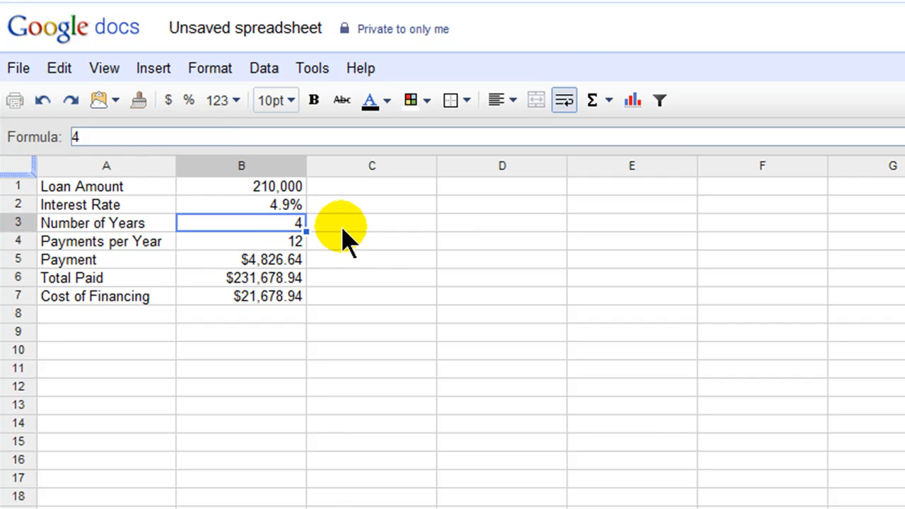
pyautogui.write('15')
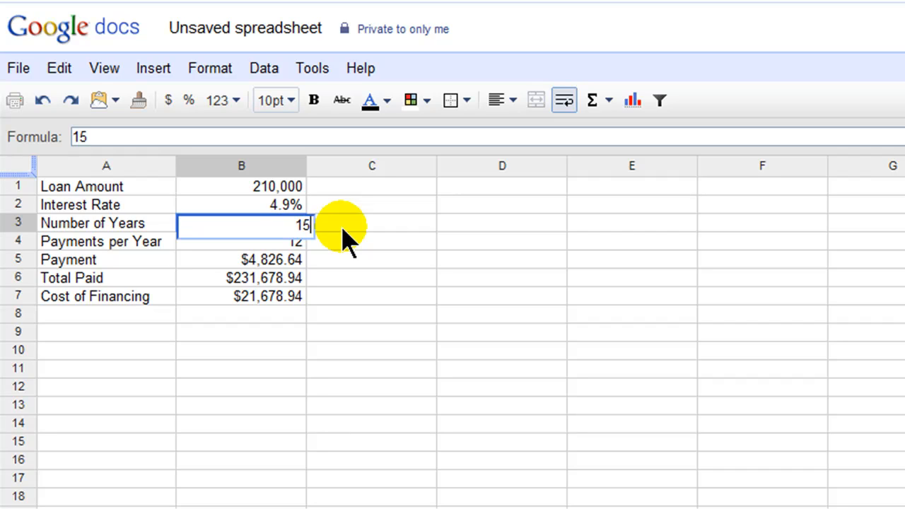
pyautogui.press('Return')
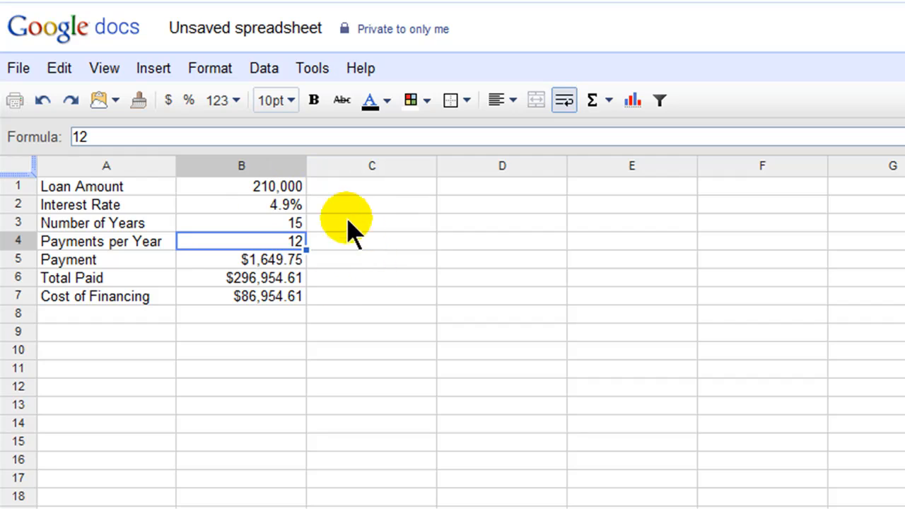
# Step: Review the loan inputs and payment in cells B1 to B5, and set the payments per year in B4 to 24
pyautogui.click(290, 187)
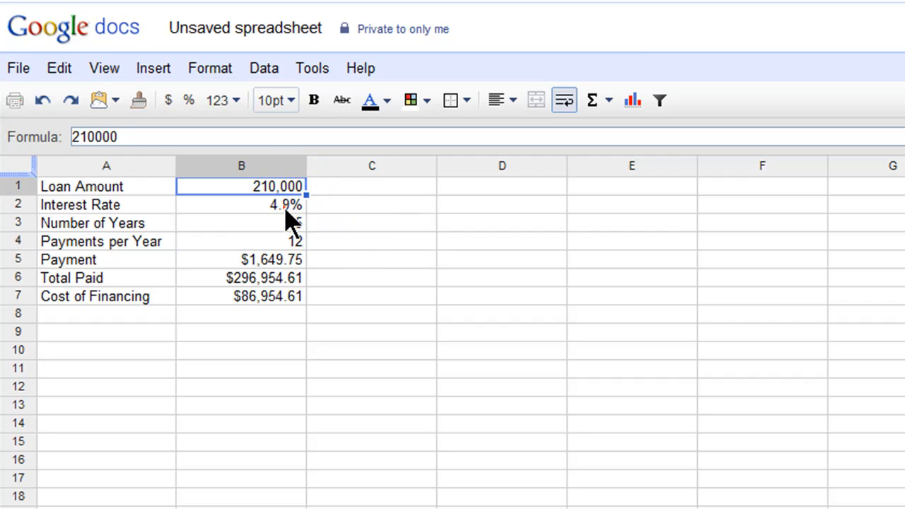
pyautogui.click(285, 206)
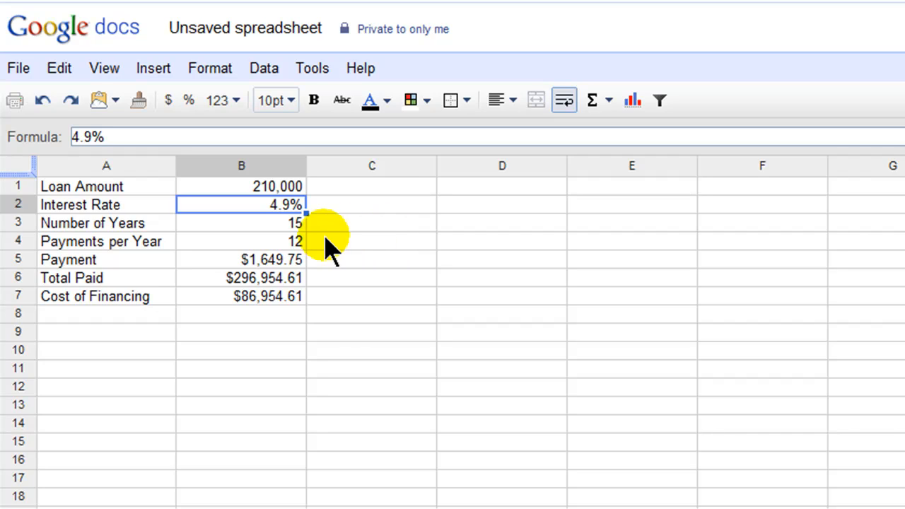
pyautogui.click(297, 223)
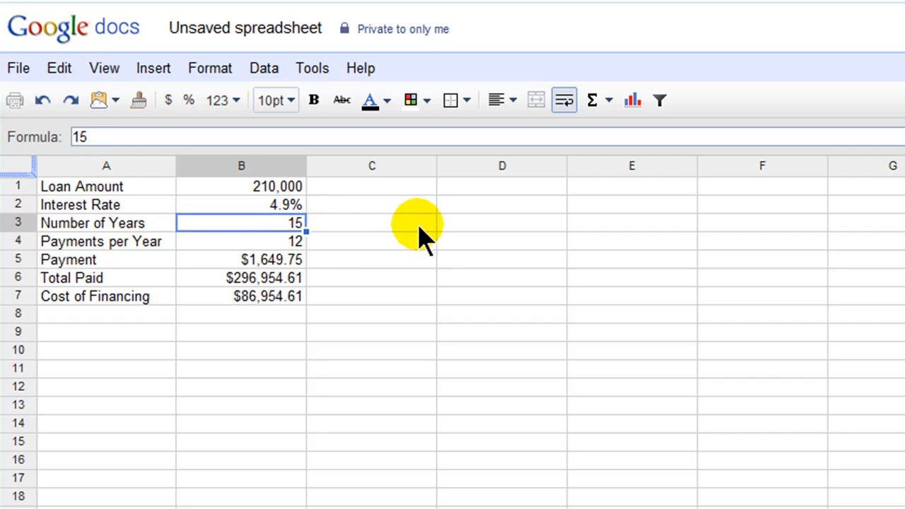
pyautogui.click(286, 243)
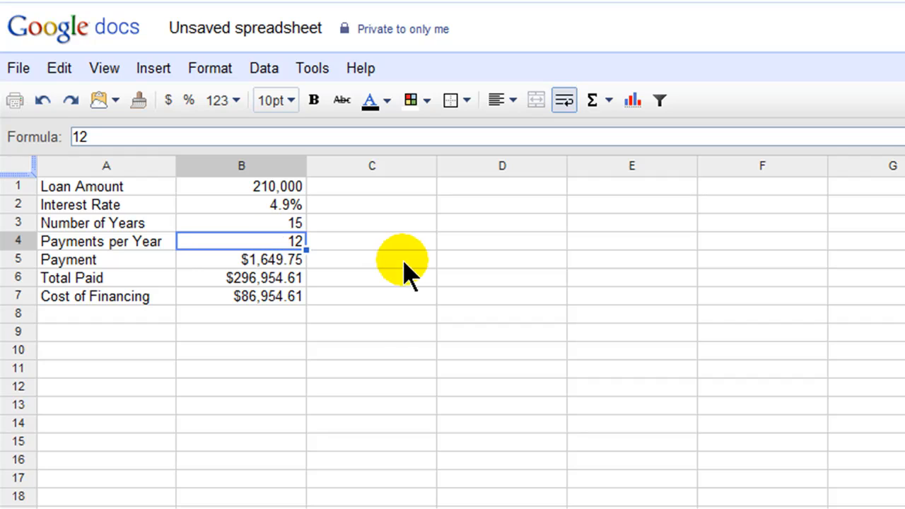
pyautogui.click(291, 260)
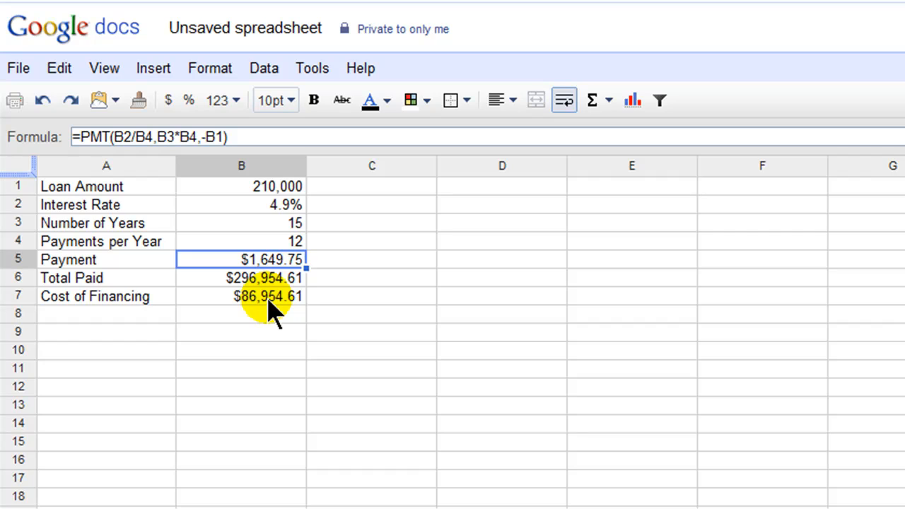
pyautogui.click(286, 242)
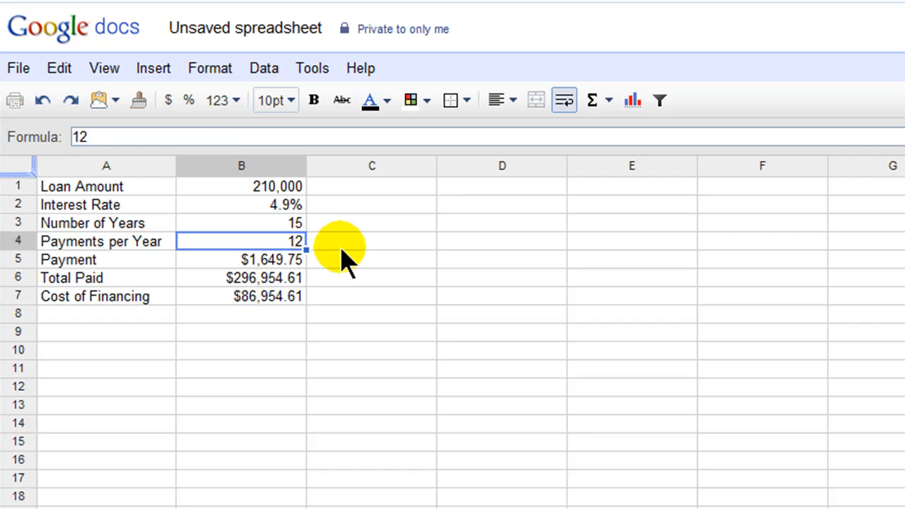
pyautogui.write('24')
pyautogui.press('Return')
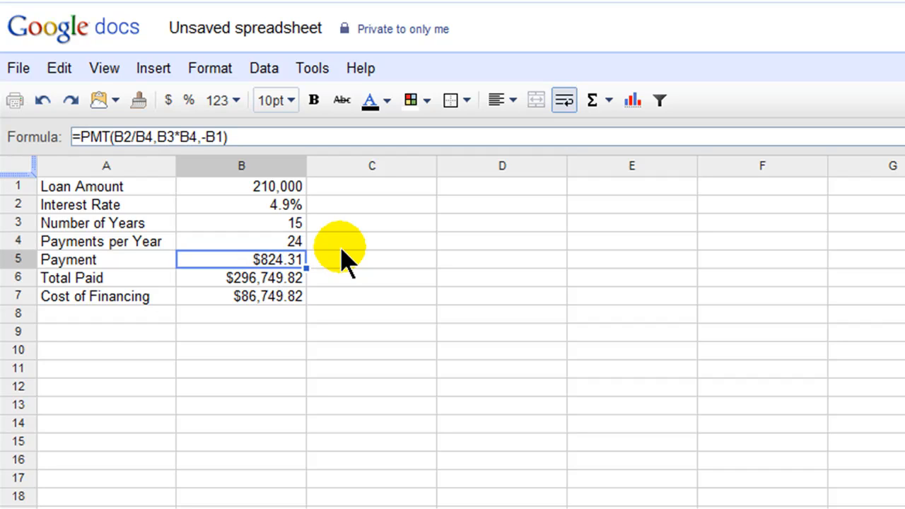